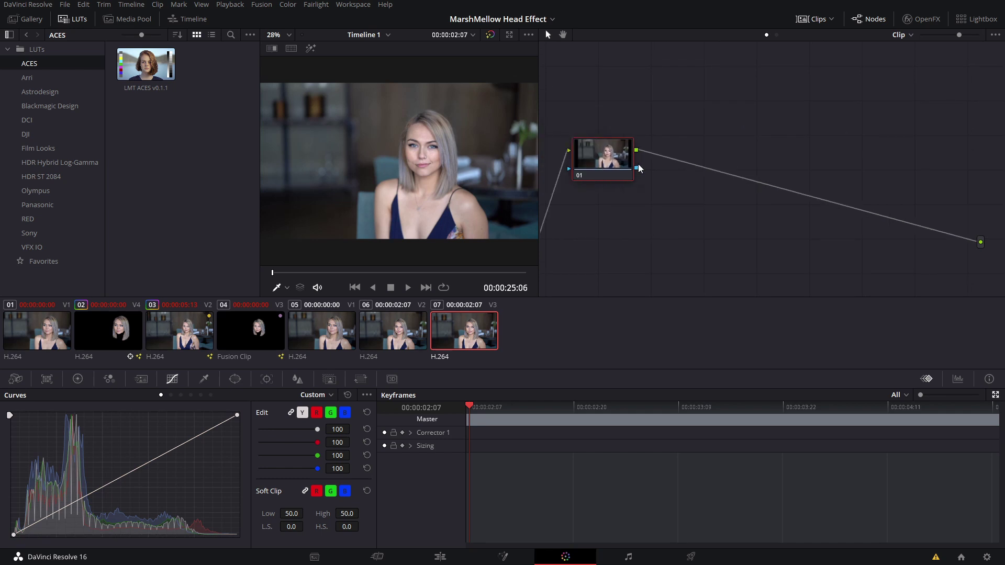
# Step: Add an alpha output to the node graph and enable a curve window on node 01
pyautogui.rightClick(699, 170)
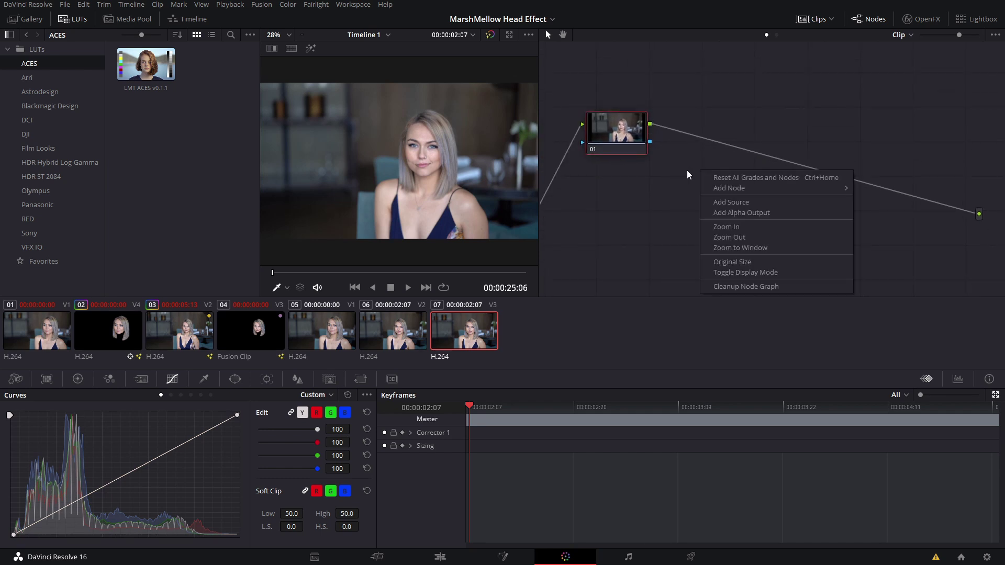
pyautogui.click(741, 213)
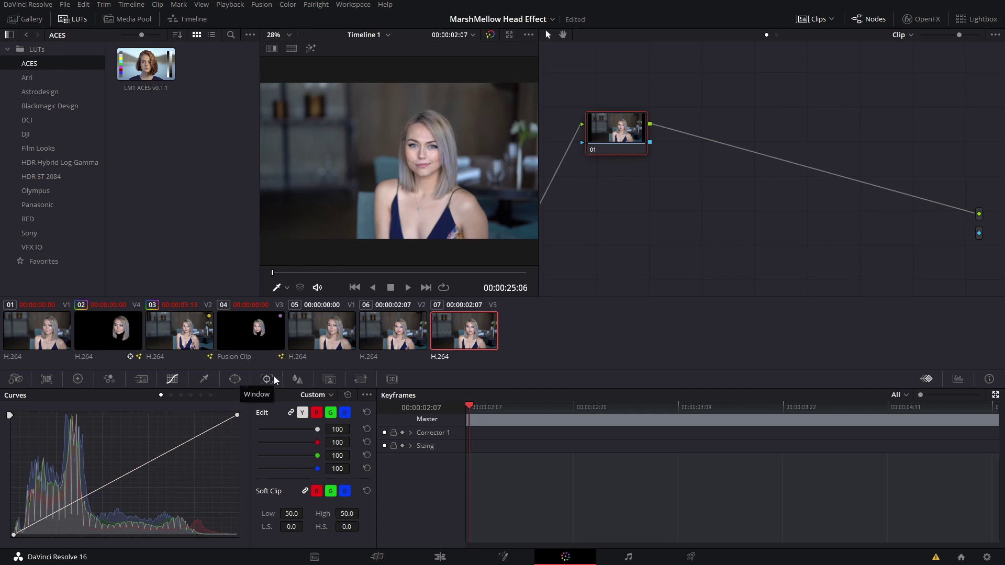
pyautogui.click(240, 380)
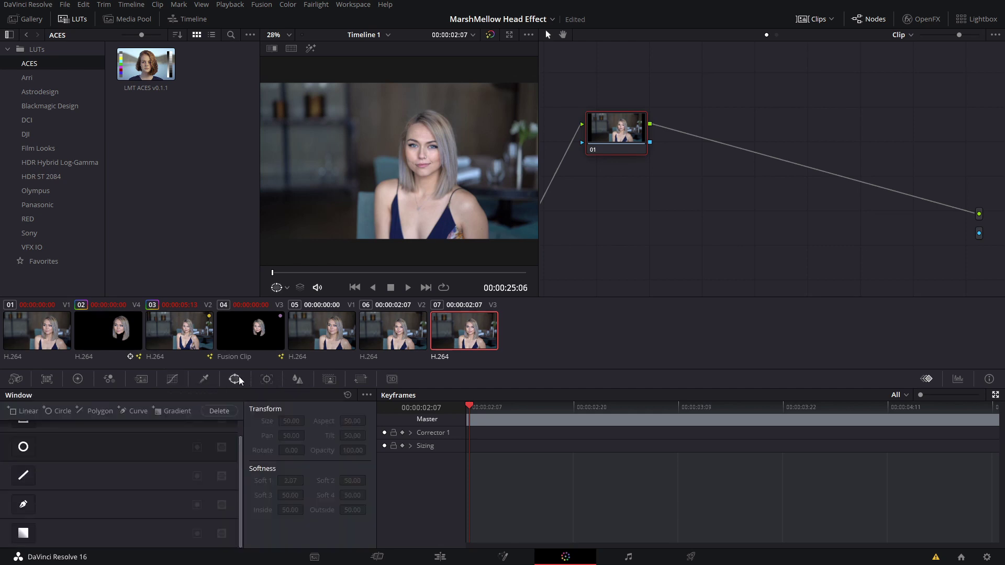
pyautogui.click(23, 506)
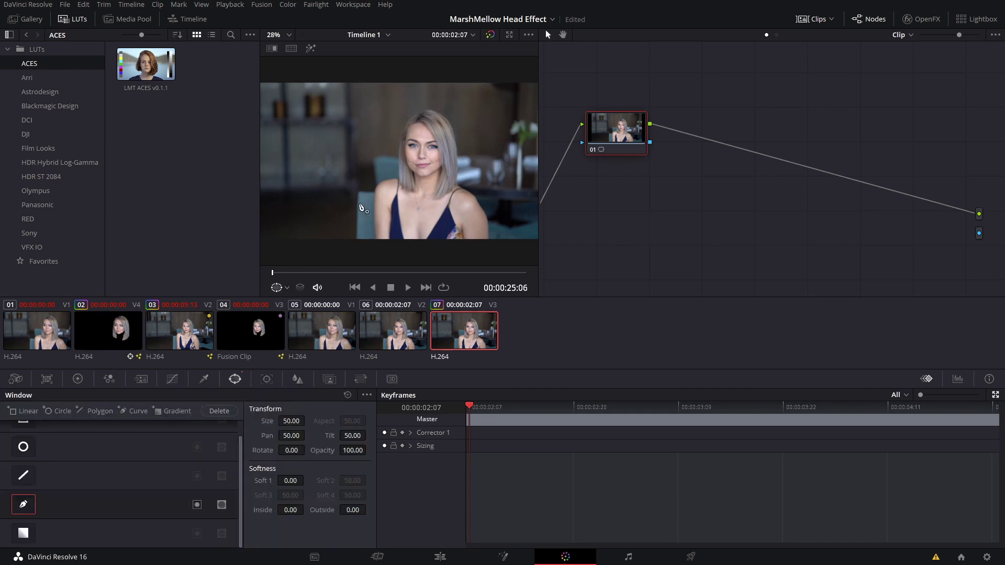
# Step: Draw a closed curve window around the woman's head and hair, following the jawline and leaving out the neck
pyautogui.scroll(2, 423, 225)
pyautogui.scroll(4, 423, 225)
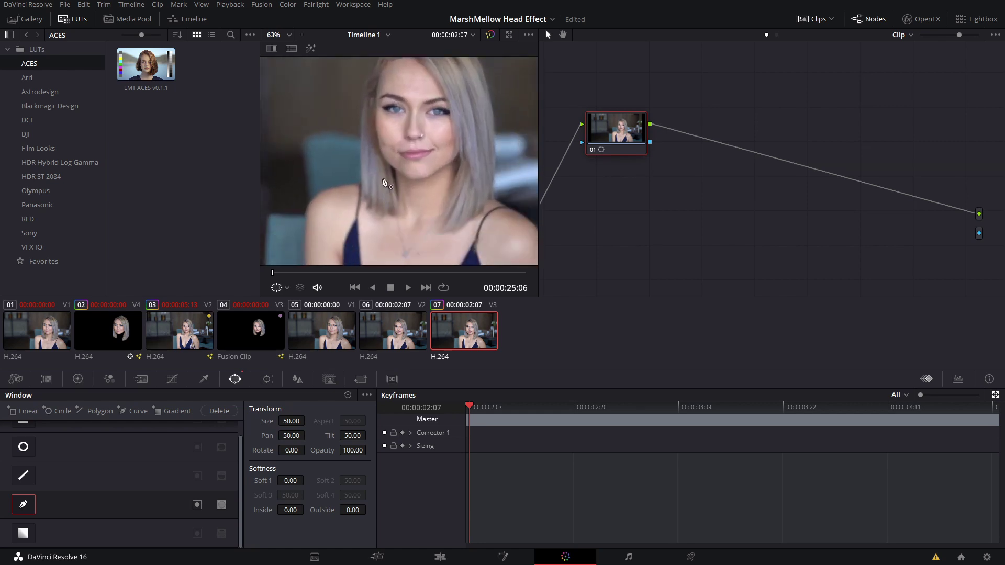
pyautogui.click(361, 192)
pyautogui.click(353, 174)
pyautogui.click(417, 87)
pyautogui.click(475, 127)
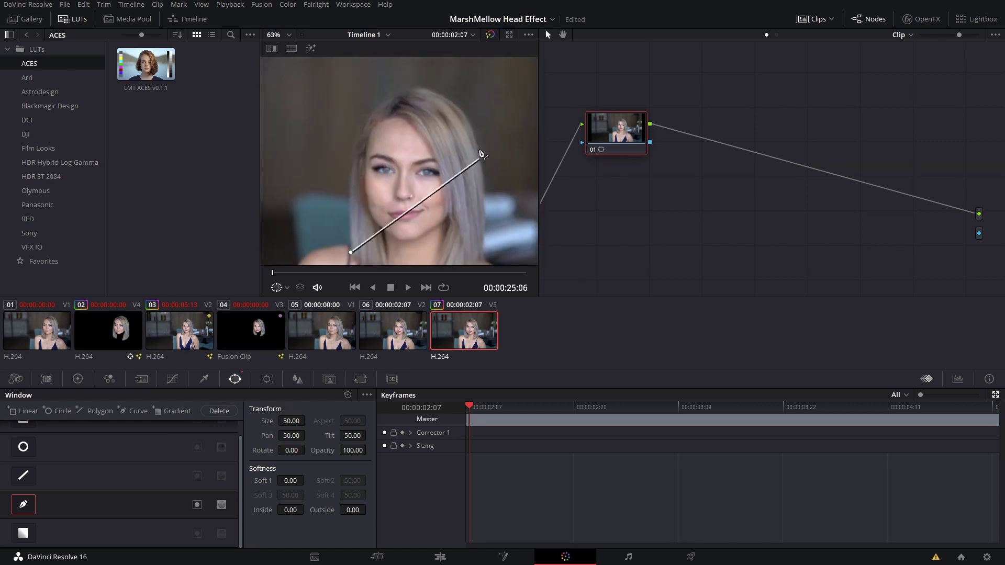
pyautogui.click(351, 164)
pyautogui.click(358, 136)
pyautogui.click(379, 106)
pyautogui.click(402, 93)
pyautogui.click(477, 140)
pyautogui.click(484, 179)
pyautogui.click(486, 220)
pyautogui.click(489, 171)
pyautogui.click(467, 197)
pyautogui.click(424, 209)
pyautogui.click(439, 182)
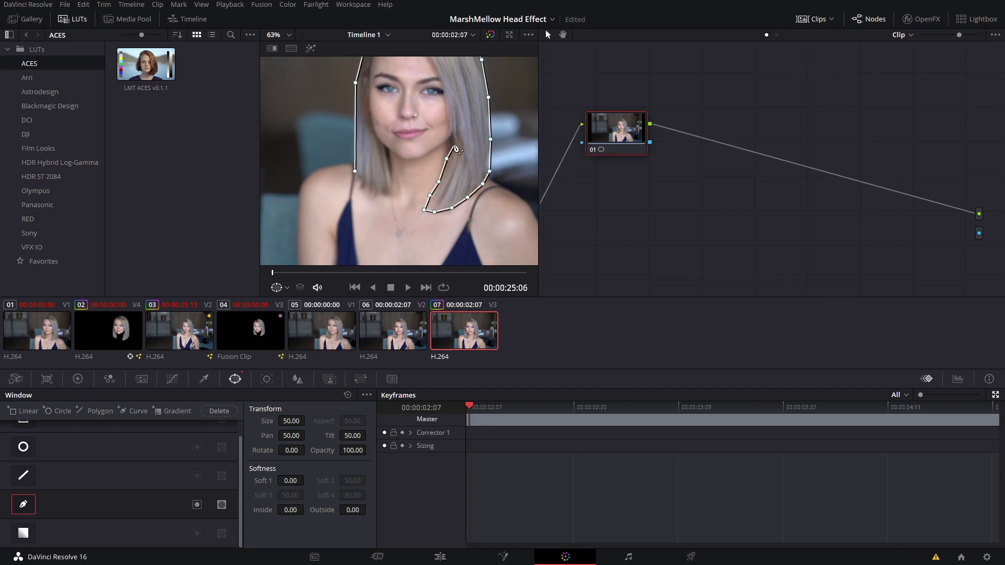
pyautogui.click(451, 138)
pyautogui.click(415, 164)
pyautogui.click(385, 150)
pyautogui.click(392, 190)
pyautogui.click(378, 197)
pyautogui.click(355, 171)
pyautogui.scroll(-1, 404, 152)
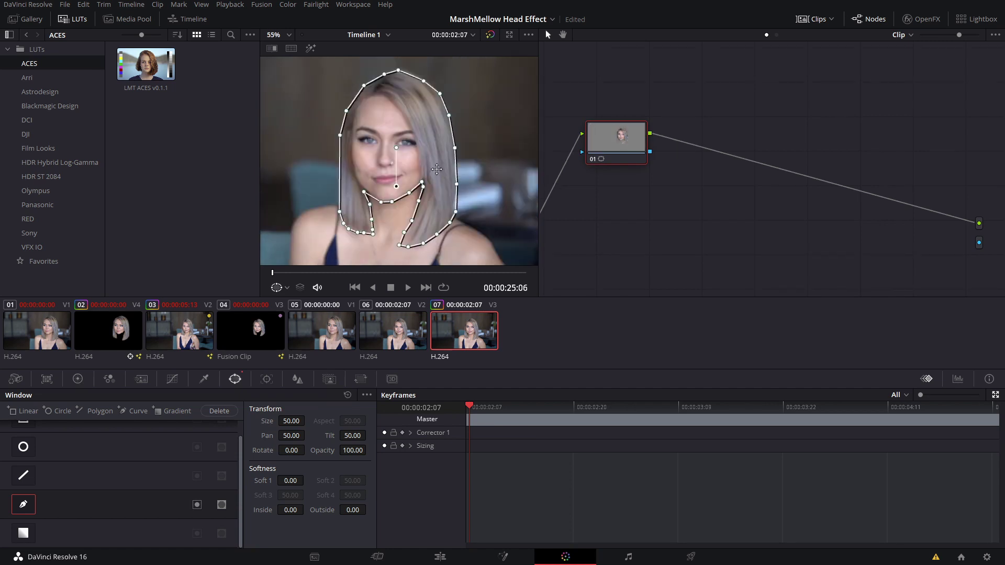
# Step: Refine the curve window by adjusting control points along the upper outline of the hair
pyautogui.scroll(5, 414, 118)
pyautogui.moveTo(448, 132); pyautogui.dragTo(441, 125)
pyautogui.moveTo(385, 106); pyautogui.dragTo(384, 102)
pyautogui.moveTo(352, 116); pyautogui.dragTo(351, 112)
pyautogui.scroll(-5, 356, 123)
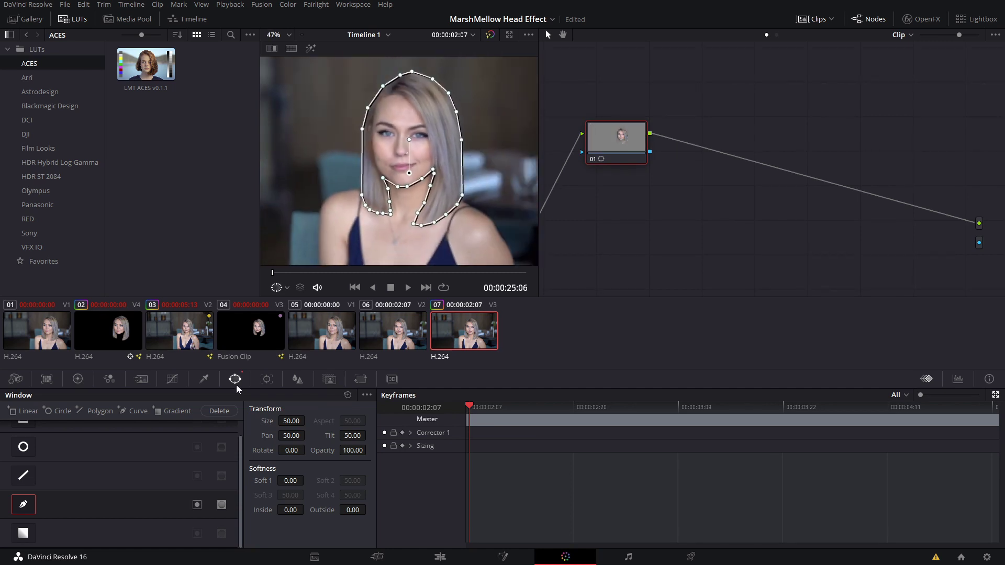
# Step: Track the head window forward to the end of the clip
pyautogui.click(267, 379)
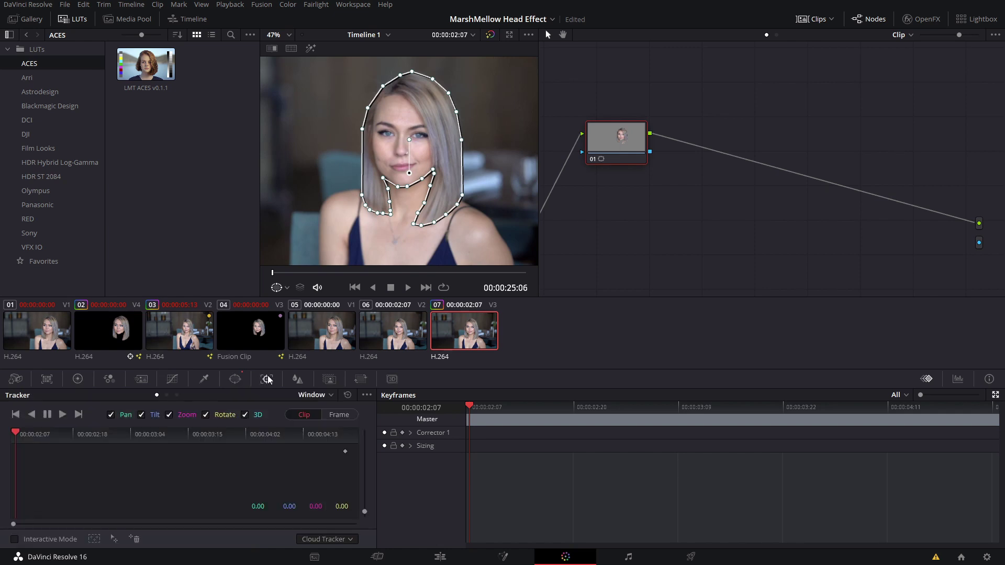
pyautogui.click(63, 417)
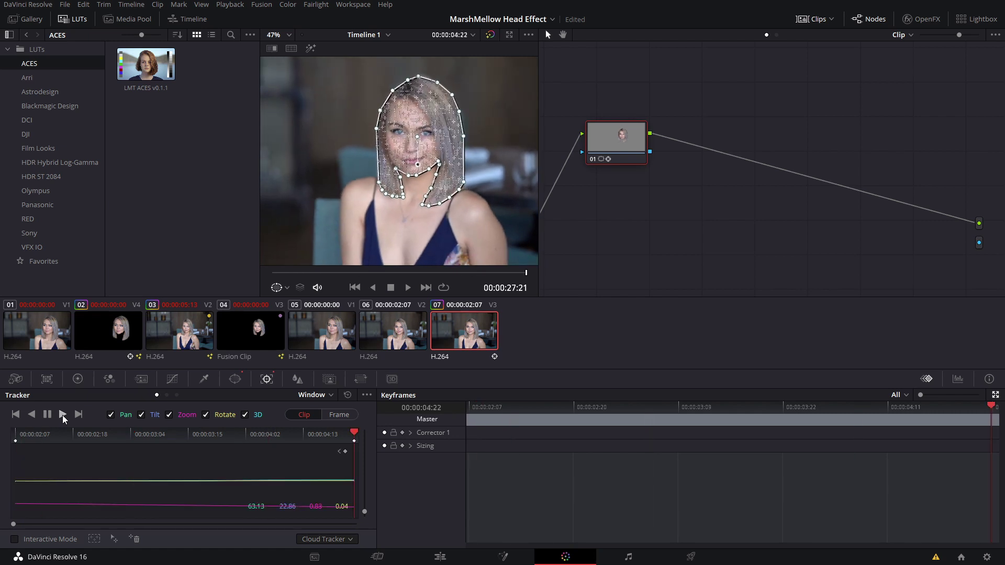
pyautogui.click(50, 413)
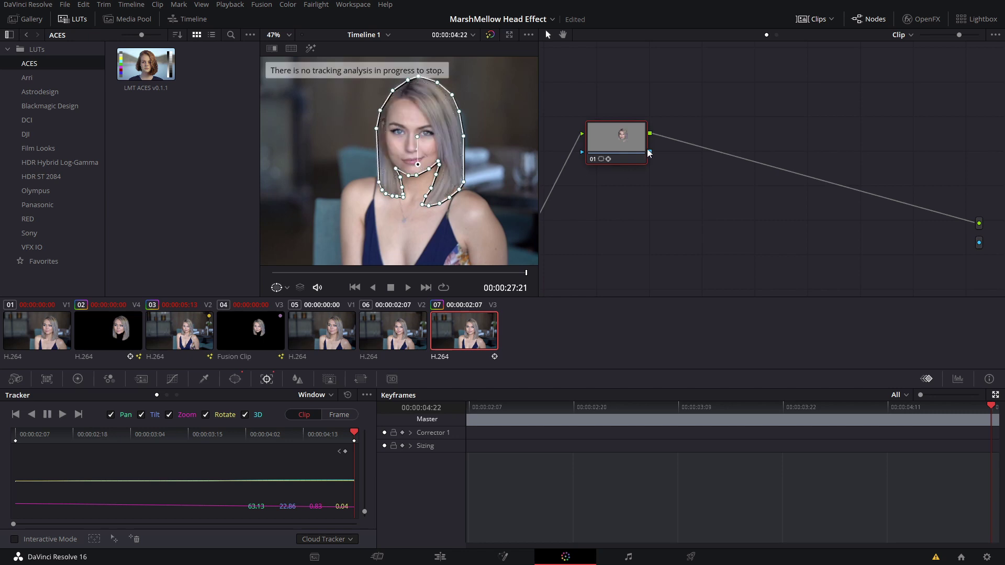
# Step: Connect node 01's alpha to the graph's alpha output, save the project and return to the Edit page
pyautogui.moveTo(651, 156); pyautogui.dragTo(979, 243)
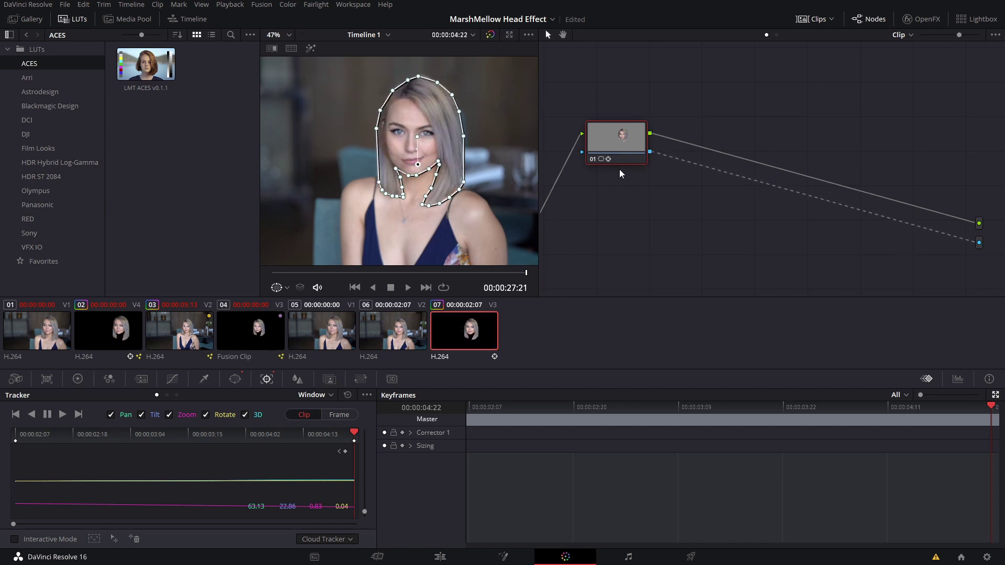
pyautogui.hotkey('ctrl', 's')
pyautogui.click(441, 556)
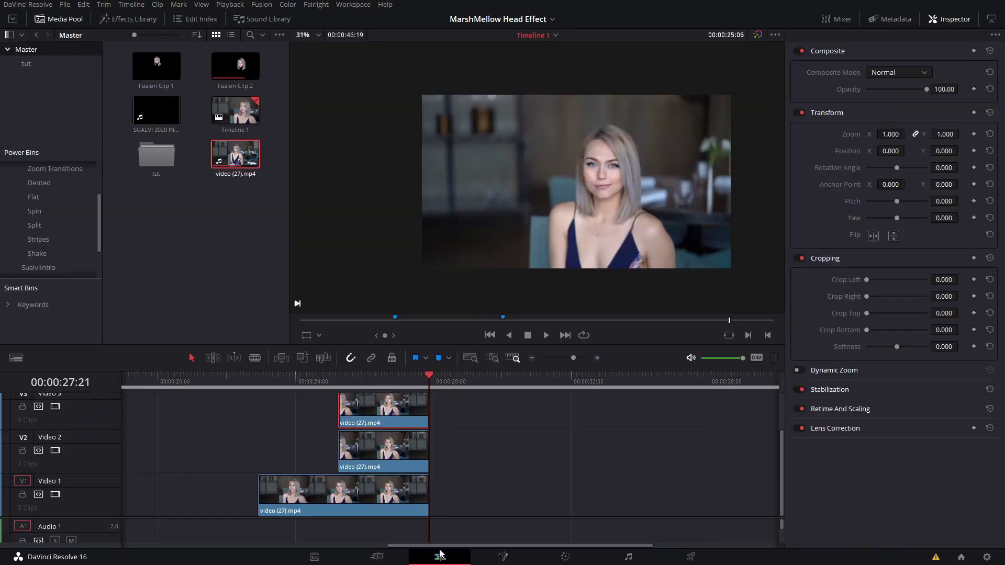
# Step: Temporarily disable the Video 2 and Video 1 clips at 00:00:27:02 to check the head cutout, and re-enable them
pyautogui.scroll(2, 376, 449)
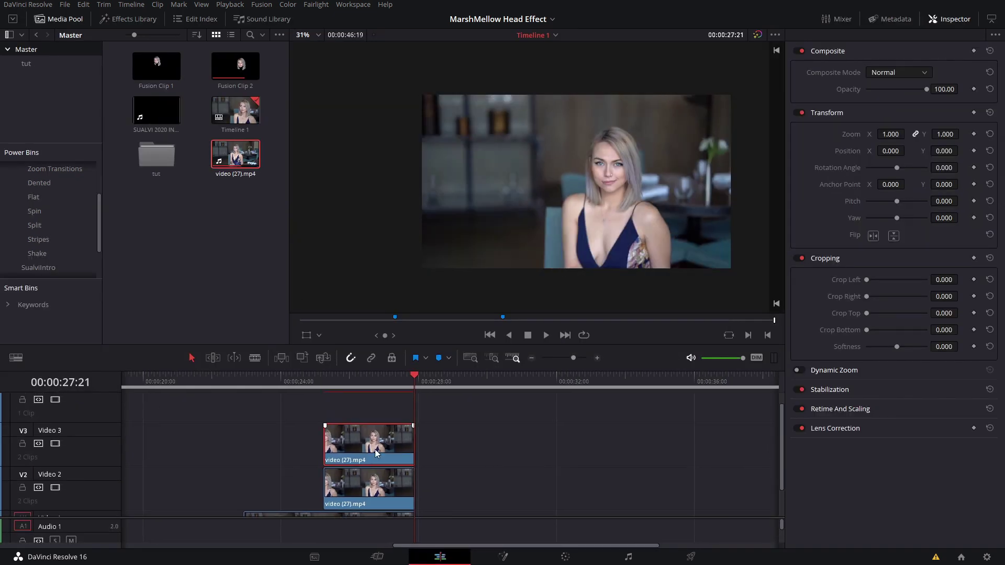
pyautogui.click(388, 382)
pyautogui.click(385, 480)
pyautogui.scroll(-2, 441, 463)
pyautogui.press('d')
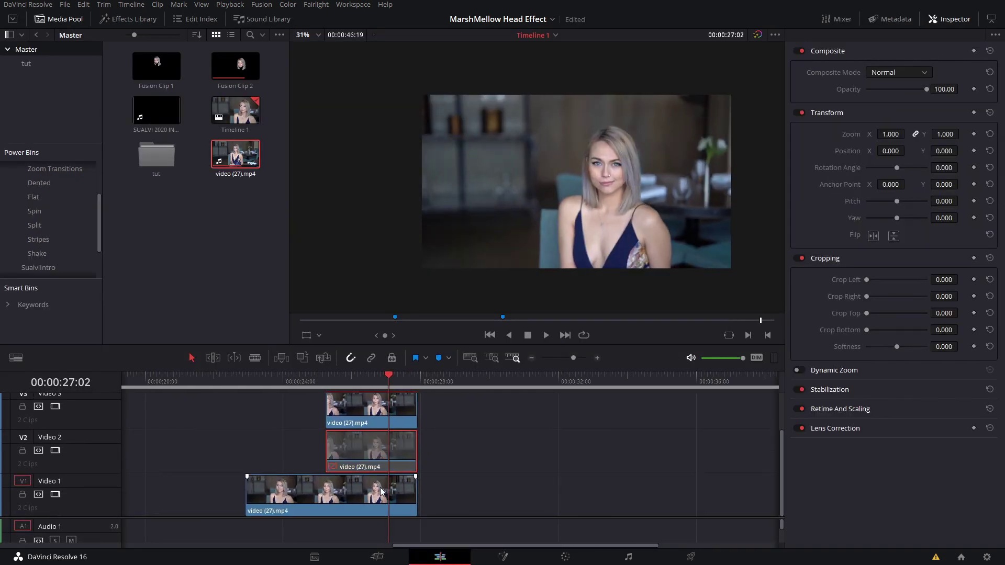
pyautogui.click(380, 492)
pyautogui.press('d')
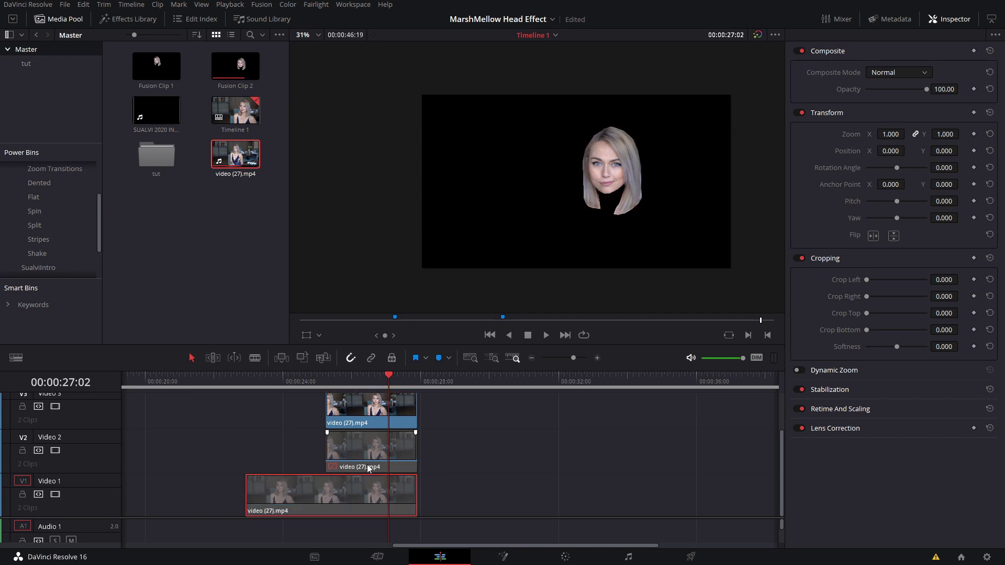
pyautogui.press('d')
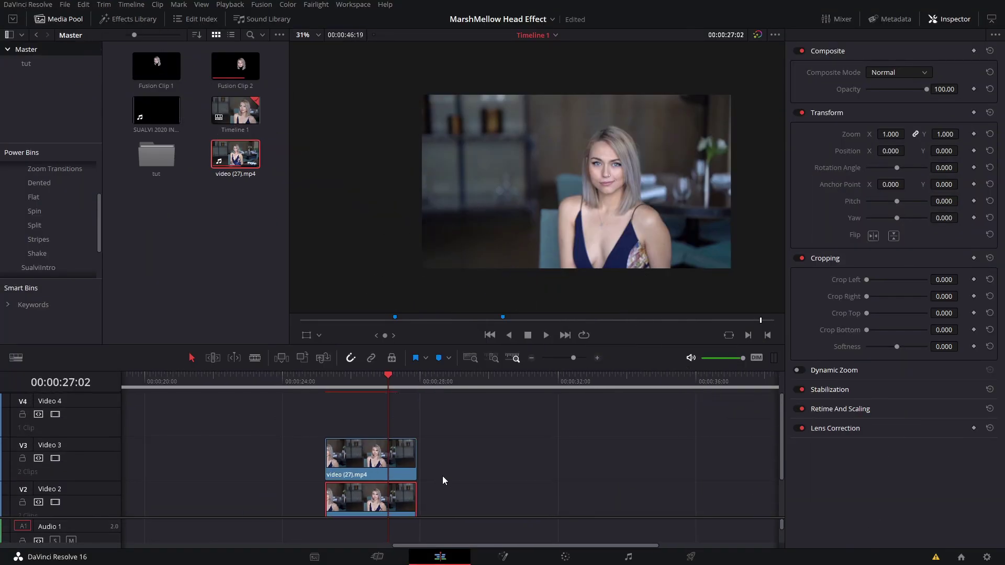
# Step: Duplicate the head cutout clip from Video 3 onto Video 4
pyautogui.click(381, 462)
pyautogui.moveTo(386, 450); pyautogui.dragTo(325, 384)
pyautogui.click(360, 459)
pyautogui.scroll(-1, 397, 432)
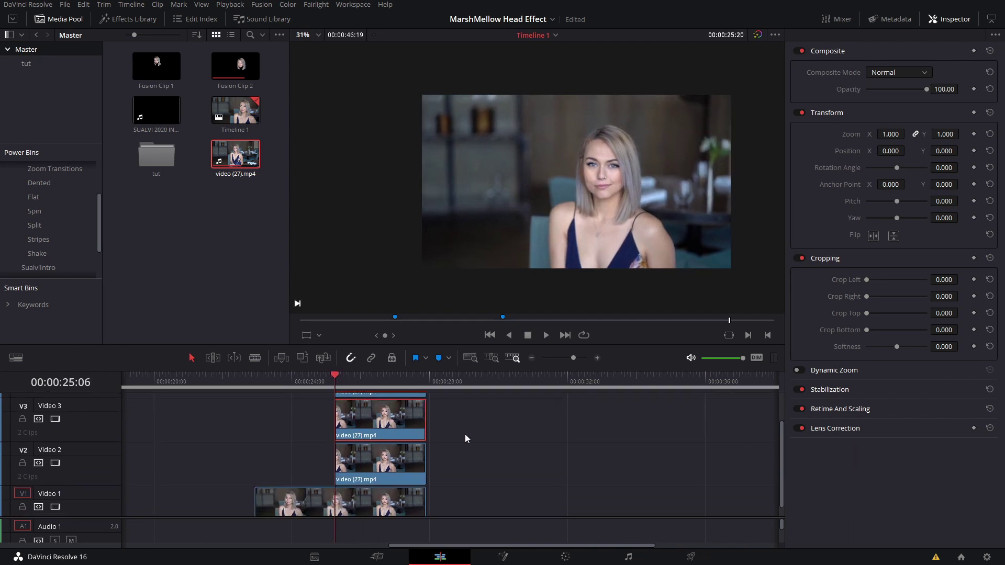
# Step: Add a Position keyframe to the Video 4 clip at its start, 00:00:25:06
pyautogui.scroll(1, 445, 439)
pyautogui.click(378, 434)
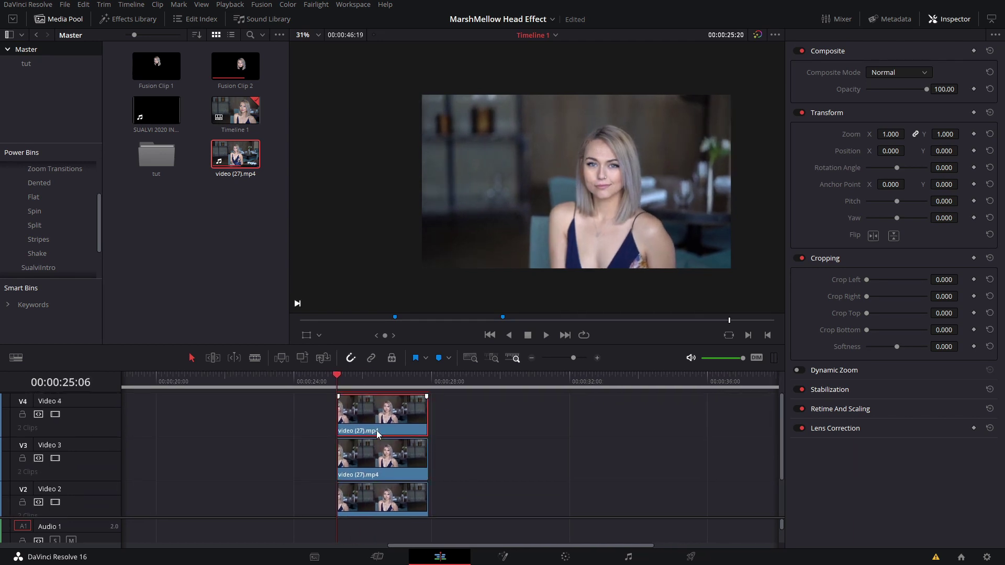
pyautogui.click(974, 151)
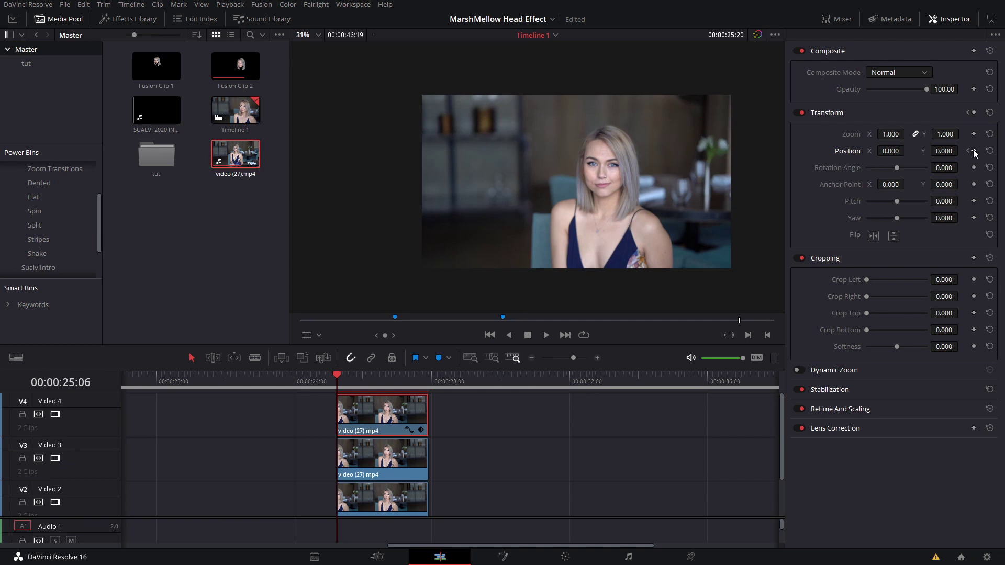
# Step: Animate the Video 4 head's Position frame by frame so it floats around the picture, reaching X 545 and Y 23 at 00:00:27:09
pyautogui.hotkey('shift', 'Right')
pyautogui.moveTo(939, 150)
pyautogui.mouseDown()
pyautogui.moveTo(948, 151)
pyautogui.moveTo(884, 153)
pyautogui.moveTo(938, 150)
pyautogui.mouseUp()
pyautogui.press('Right')
pyautogui.press('Right')
pyautogui.press('Right')
pyautogui.press('Right')
pyautogui.press('Right')
pyautogui.press('Right')
pyautogui.press('Right')
pyautogui.press('Right')
pyautogui.press('Right')
pyautogui.press('Right')
pyautogui.press('Right')
pyautogui.press('Right')
pyautogui.press('Right')
pyautogui.press('Right')
pyautogui.moveTo(891, 151); pyautogui.dragTo(931, 152)
pyautogui.press('Right')
pyautogui.press('Right')
pyautogui.press('Right')
pyautogui.press('Right')
pyautogui.press('Right')
pyautogui.press('Right')
pyautogui.press('Right')
pyautogui.press('Right')
pyautogui.press('Right')
pyautogui.press('Right')
pyautogui.press('Right')
pyautogui.press('Right')
pyautogui.press('Right')
pyautogui.press('Right')
pyautogui.press('Right')
pyautogui.press('Right')
pyautogui.press('Right')
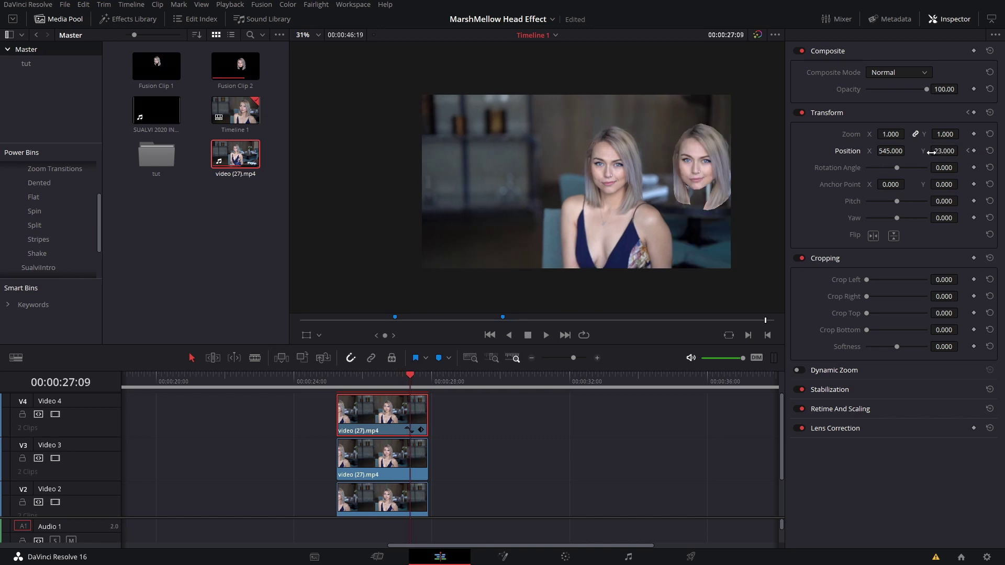
pyautogui.press('Right')
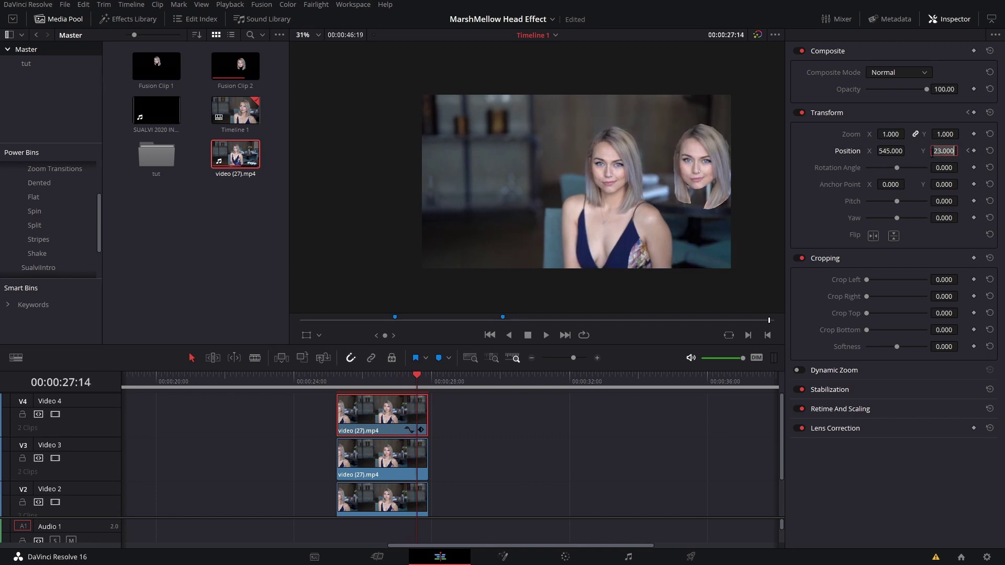
# Step: Set the Video 4 clip's Position X and Y to 0.5 at 00:00:27:14 and save the project
pyautogui.click(932, 152)
pyautogui.write('.5')
pyautogui.press('Return')
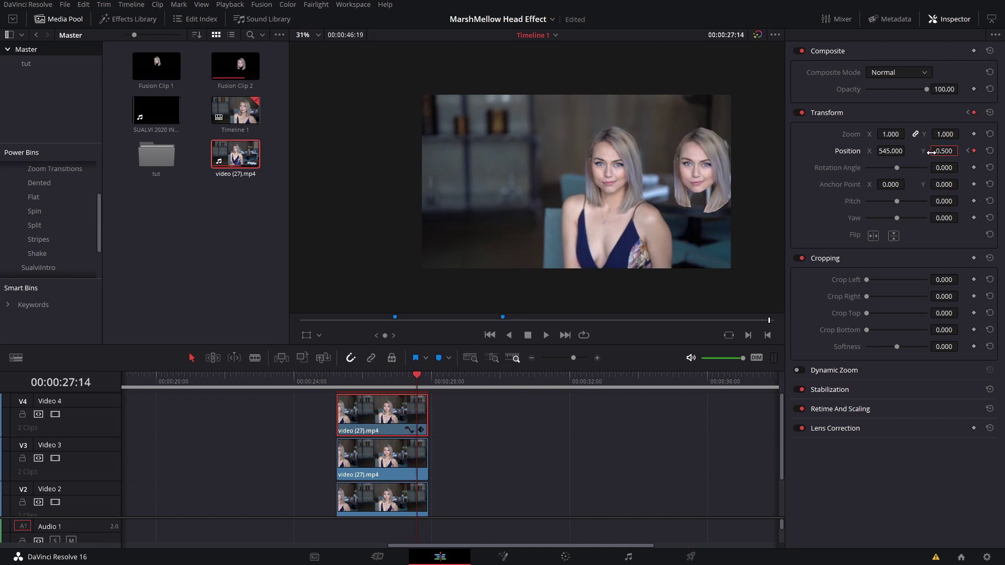
pyautogui.click(875, 149)
pyautogui.write('.5')
pyautogui.press('Return')
pyautogui.hotkey('ctrl', 's')
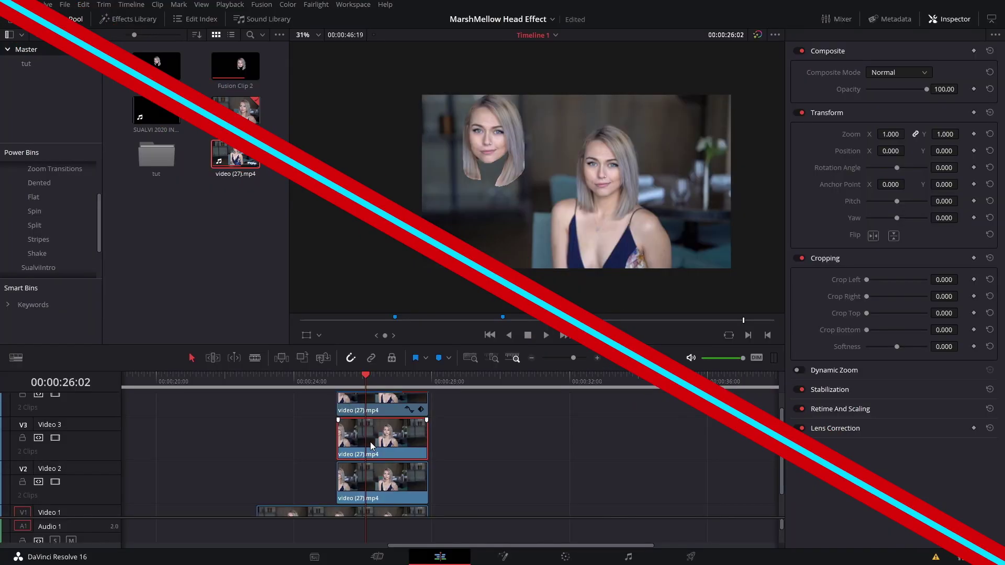
# Step: Convert the head cutout clip on Video 3 into a Fusion clip and open it in the Fusion page
pyautogui.rightClick(366, 127)
pyautogui.click(336, 385)
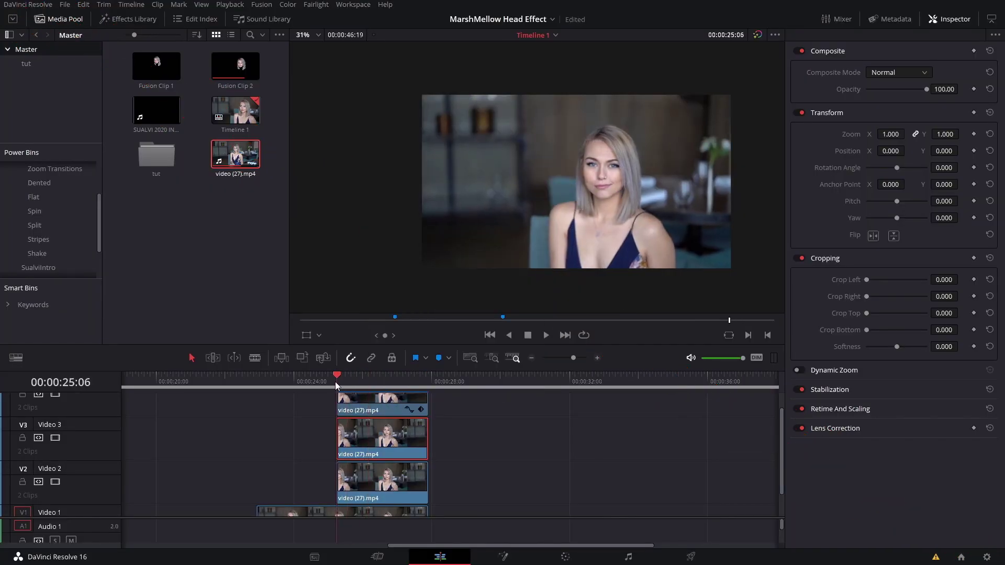
pyautogui.rightClick(351, 433)
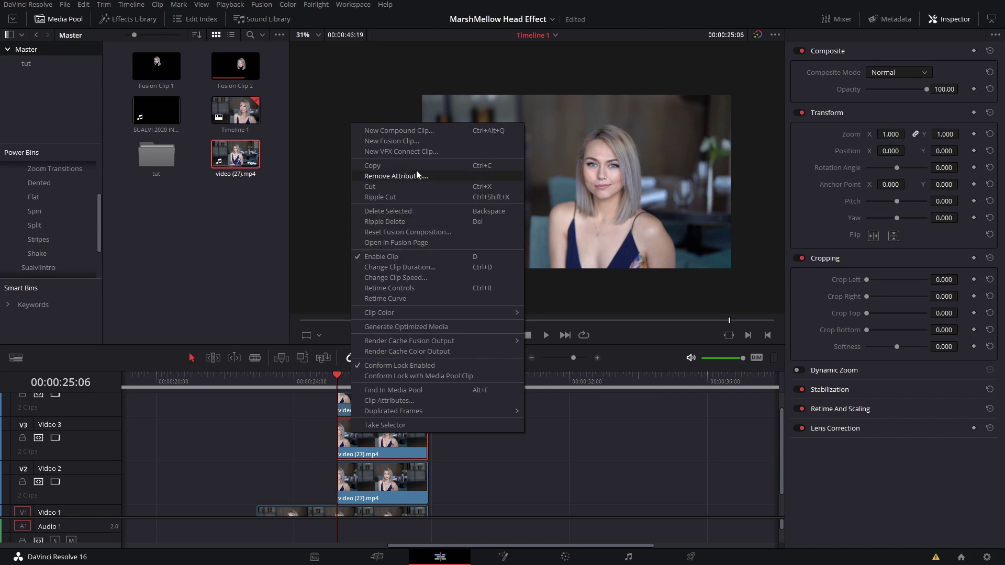
pyautogui.click(415, 140)
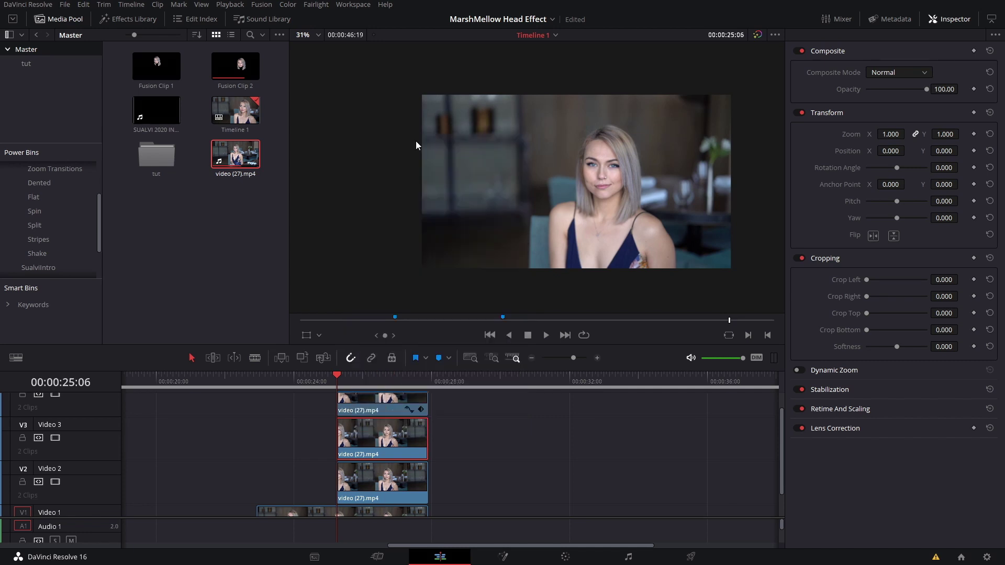
pyautogui.rightClick(396, 433)
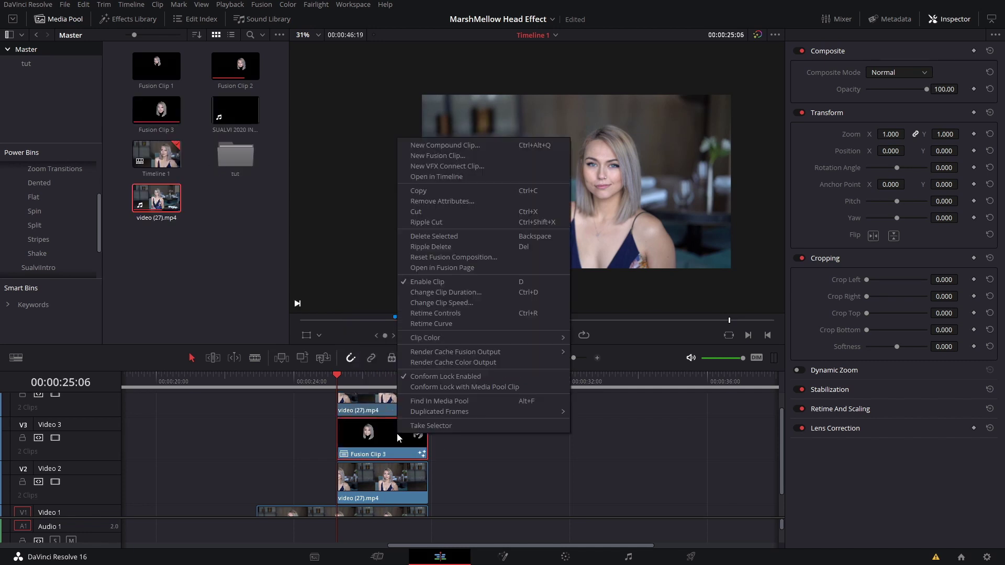
pyautogui.click(462, 268)
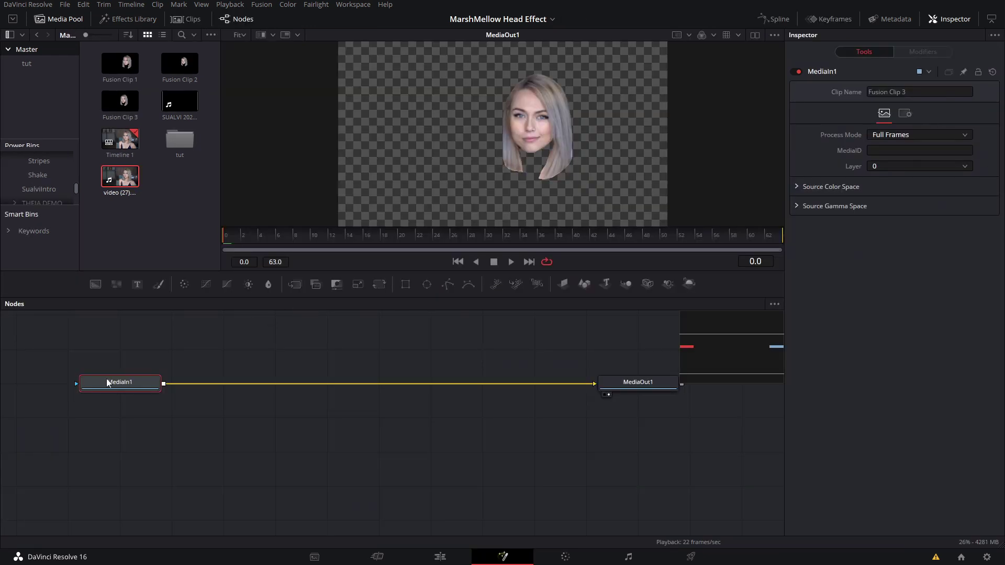
# Step: Add a Background node, connect it to MediaOut1 in place of MediaIn1, and use MediaIn1 as its mask
pyautogui.moveTo(156, 383); pyautogui.dragTo(312, 348)
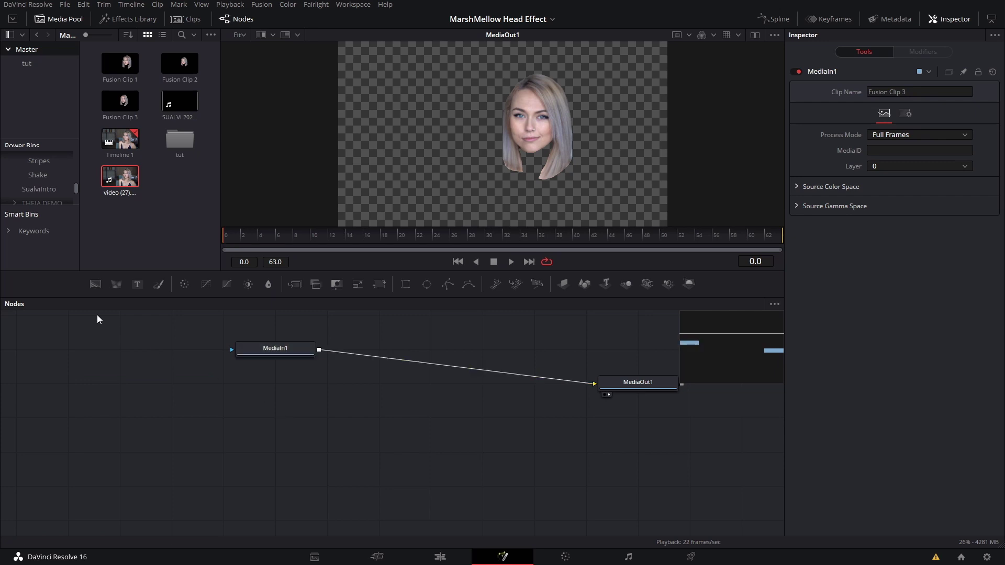
pyautogui.click(95, 284)
pyautogui.moveTo(272, 416); pyautogui.dragTo(603, 383)
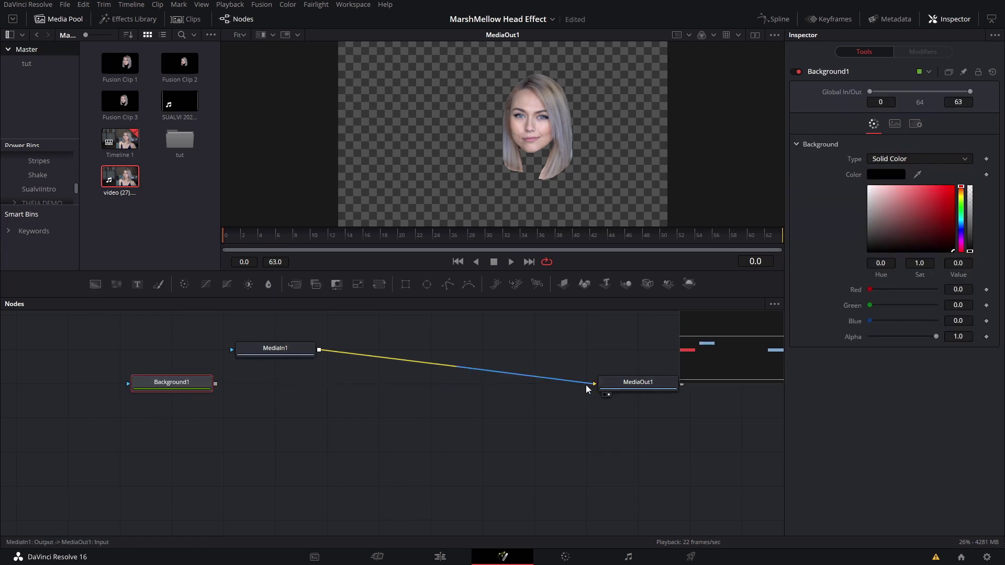
pyautogui.click(586, 383)
pyautogui.moveTo(215, 384); pyautogui.dragTo(628, 383)
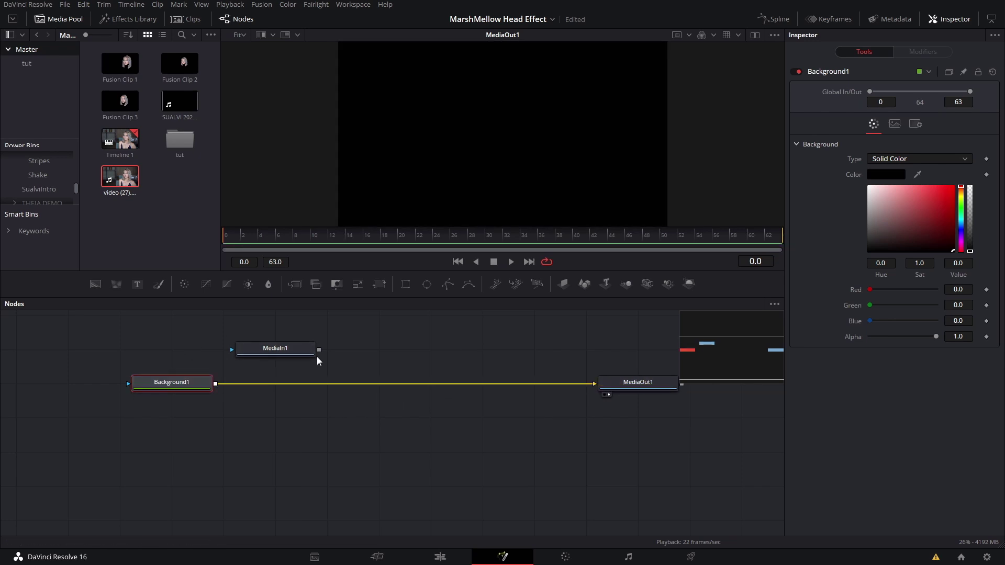
pyautogui.moveTo(318, 353); pyautogui.dragTo(280, 394)
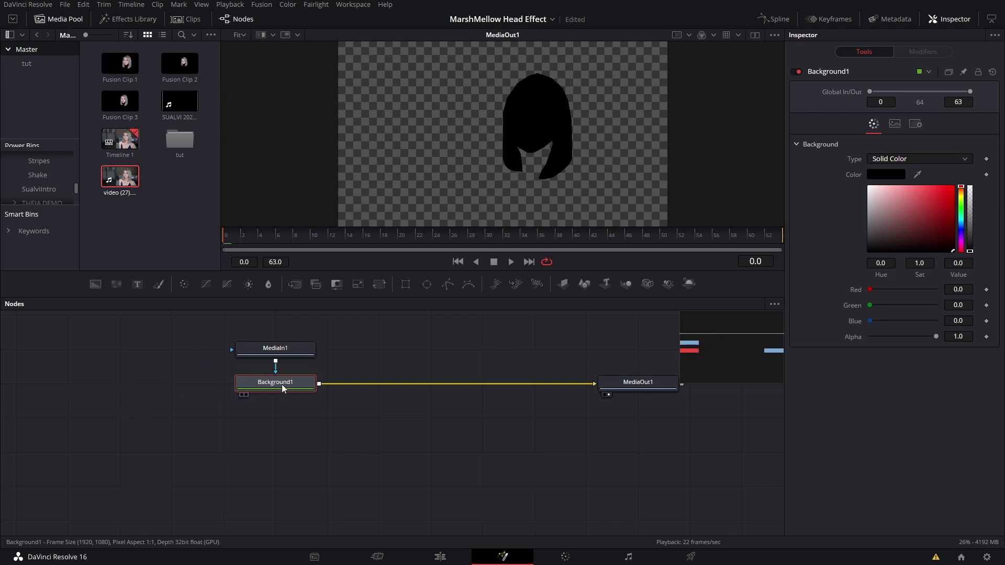
# Step: Make Background1 a Radial gradient running from about X 0.58, Y 0.13 below the head to X 0.61, Y 0.94 above it
pyautogui.click(905, 162)
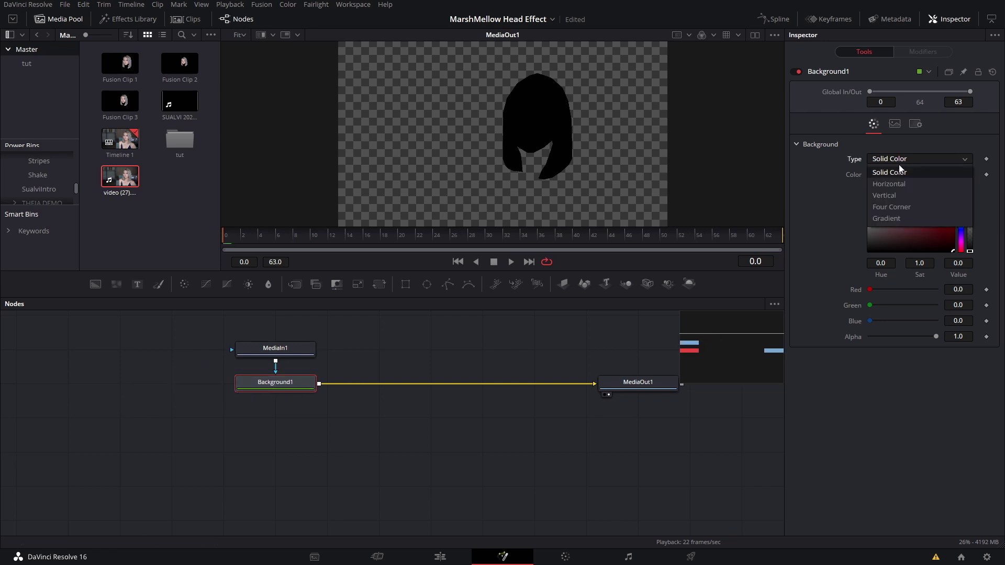
pyautogui.click(891, 224)
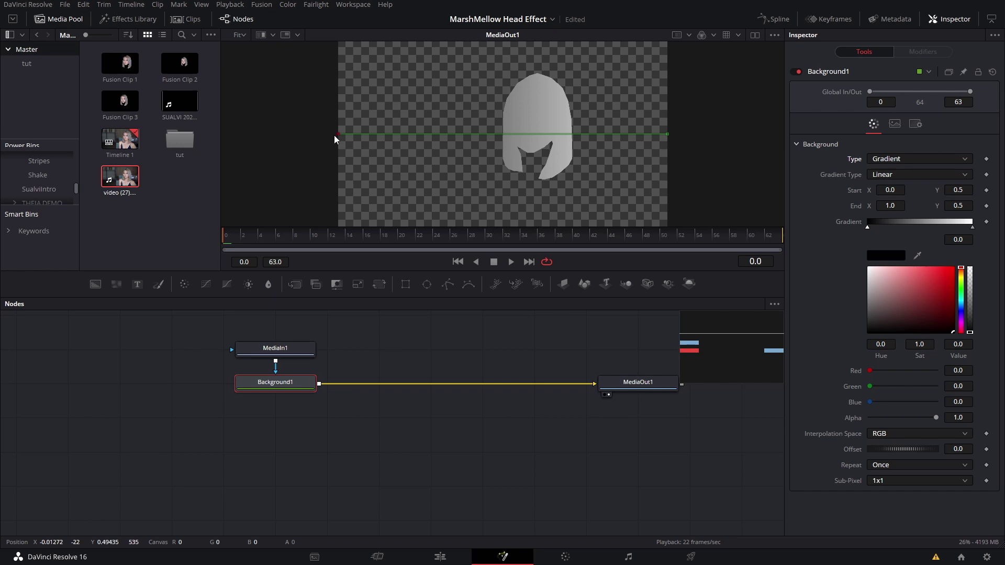
pyautogui.moveTo(335, 137)
pyautogui.mouseDown()
pyautogui.moveTo(368, 166)
pyautogui.moveTo(511, 202)
pyautogui.moveTo(526, 218)
pyautogui.moveTo(529, 201)
pyautogui.mouseUp()
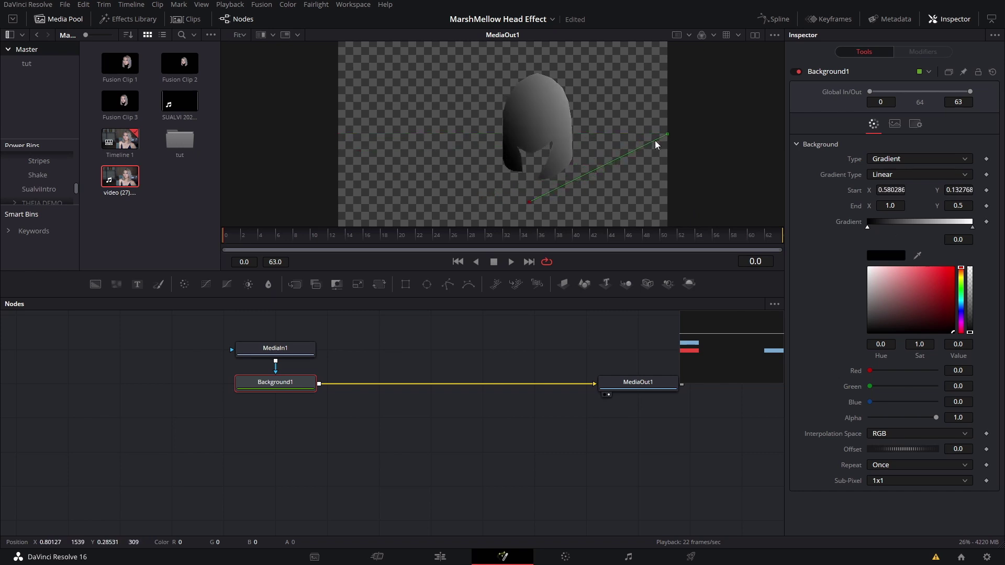
pyautogui.moveTo(668, 134); pyautogui.dragTo(540, 53)
pyautogui.click(924, 175)
pyautogui.click(891, 234)
# Step: Add and space out colour stops on the Background1 gradient so it runs cyan, yellow, green, red and magenta
pyautogui.click(901, 221)
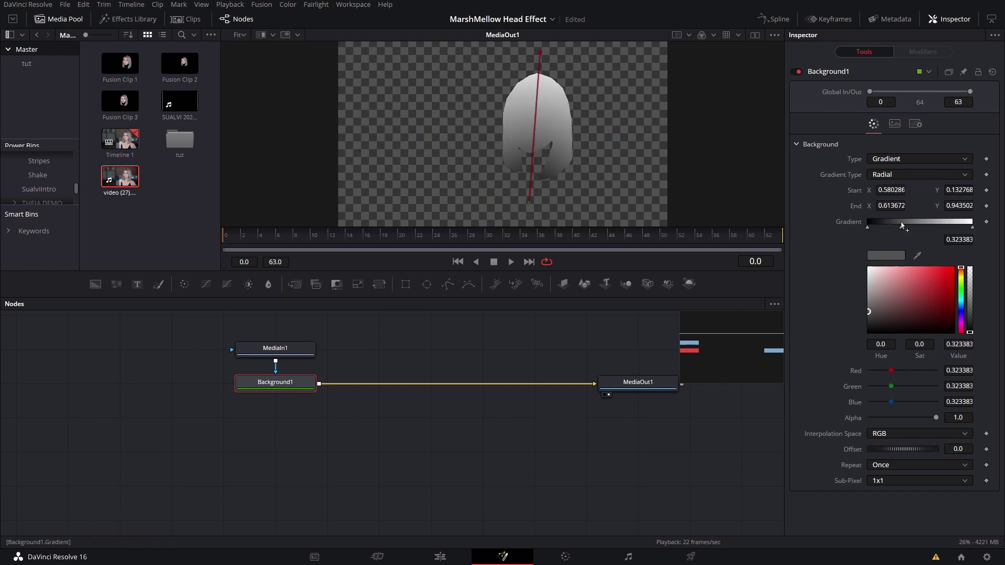
pyautogui.click(934, 222)
pyautogui.click(955, 222)
pyautogui.click(948, 267)
pyautogui.click(901, 228)
pyautogui.click(944, 268)
pyautogui.click(960, 294)
pyautogui.click(972, 227)
pyautogui.click(949, 275)
pyautogui.click(960, 322)
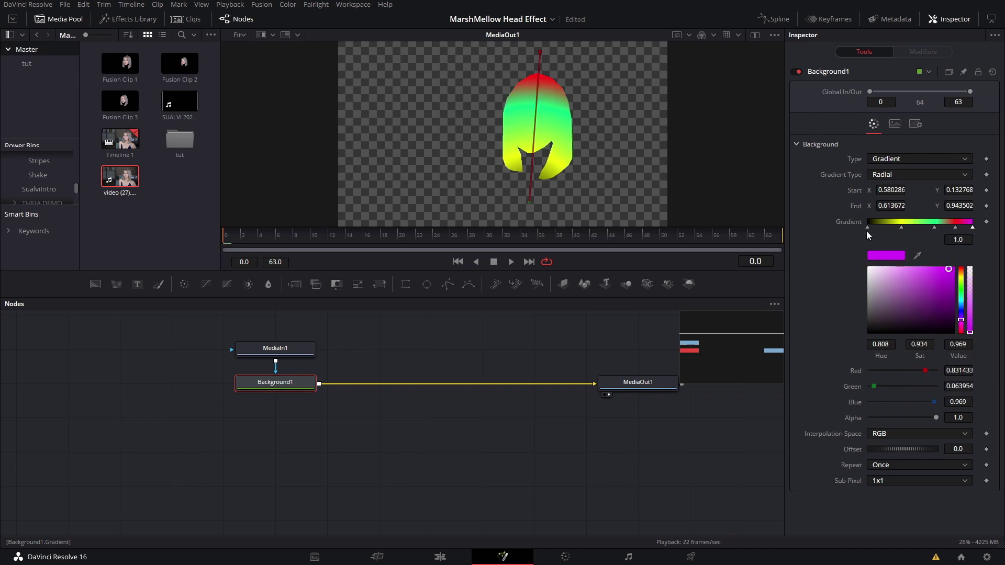
pyautogui.click(951, 278)
pyautogui.moveTo(867, 227); pyautogui.dragTo(957, 228)
pyautogui.click(960, 300)
pyautogui.moveTo(877, 228); pyautogui.dragTo(907, 228)
# Step: Set the gradient's Repeat to Ping-Pong, keyframe Offset from 0.0 at frame 0 to 3.862 at frame 63, and play it back
pyautogui.click(915, 463)
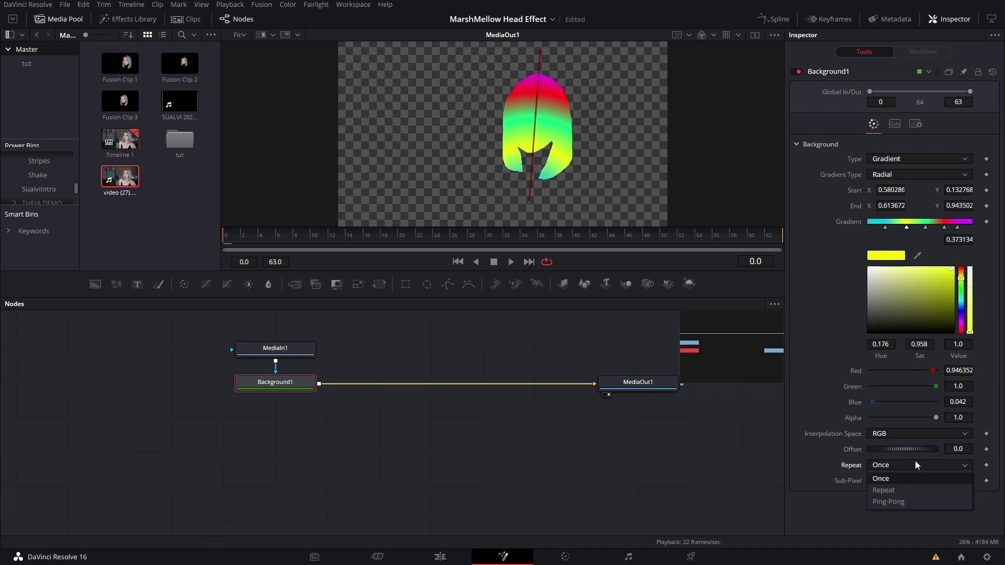
pyautogui.click(889, 501)
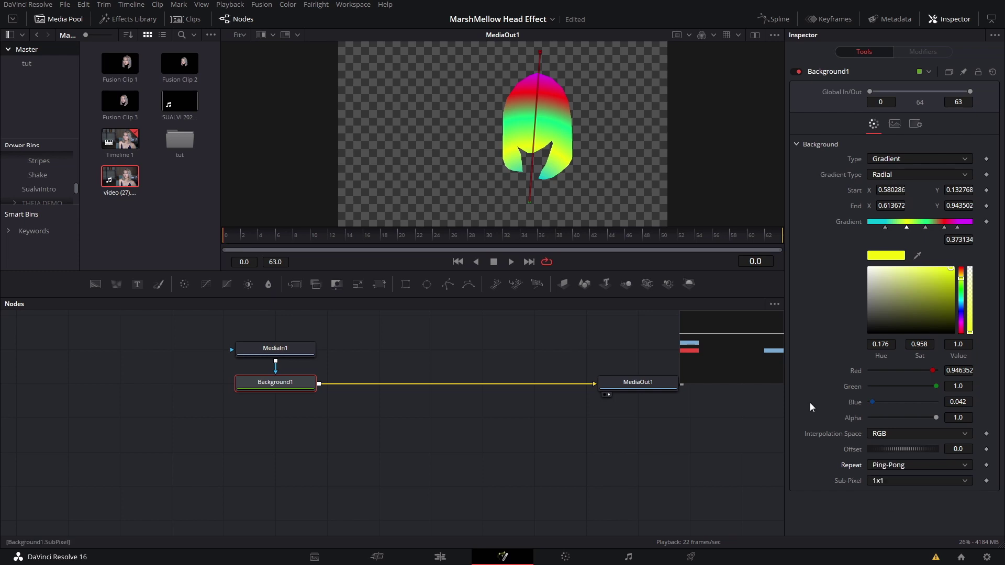
pyautogui.moveTo(900, 448); pyautogui.dragTo(955, 445)
pyautogui.click(903, 454)
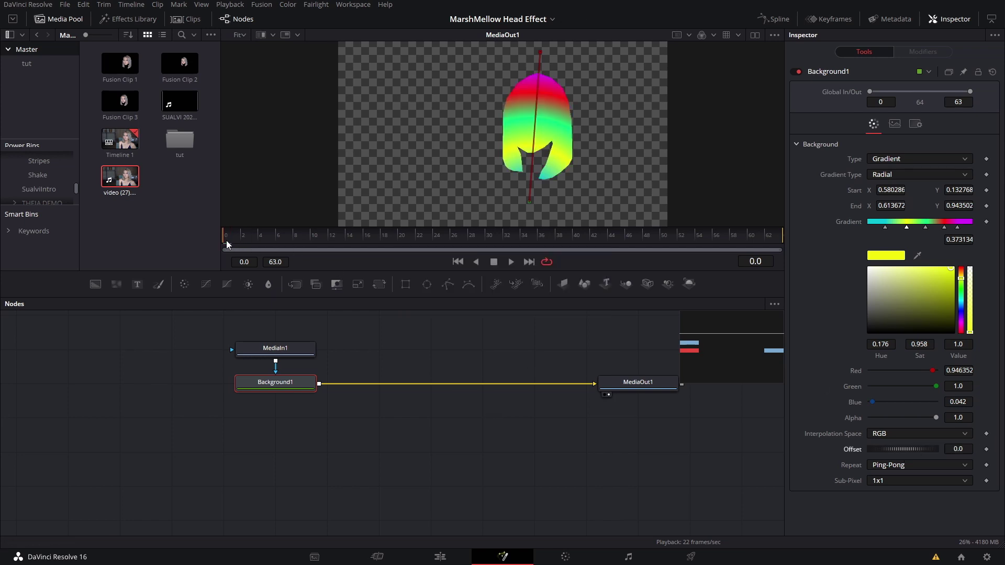
pyautogui.click(987, 450)
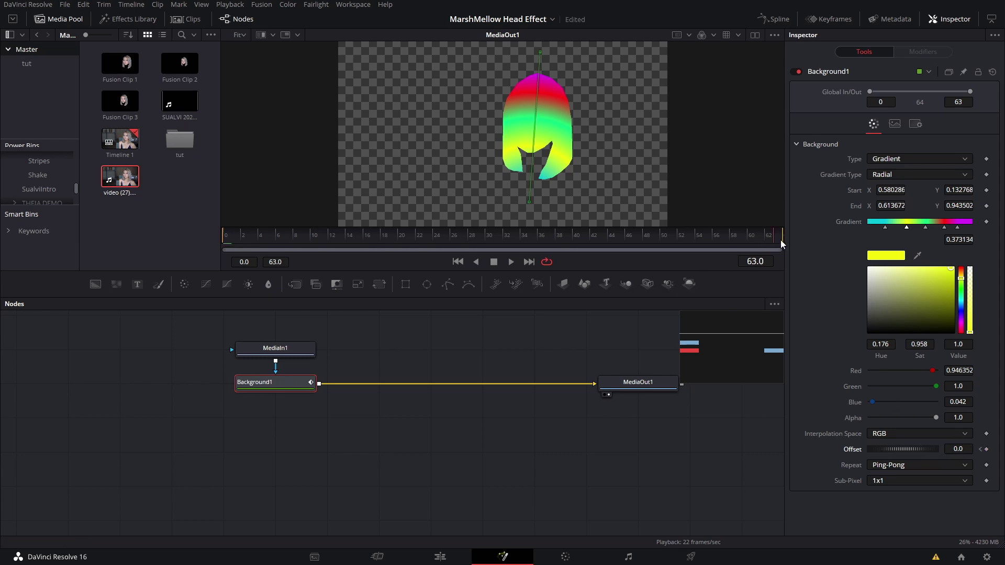
pyautogui.moveTo(905, 449); pyautogui.dragTo(959, 448)
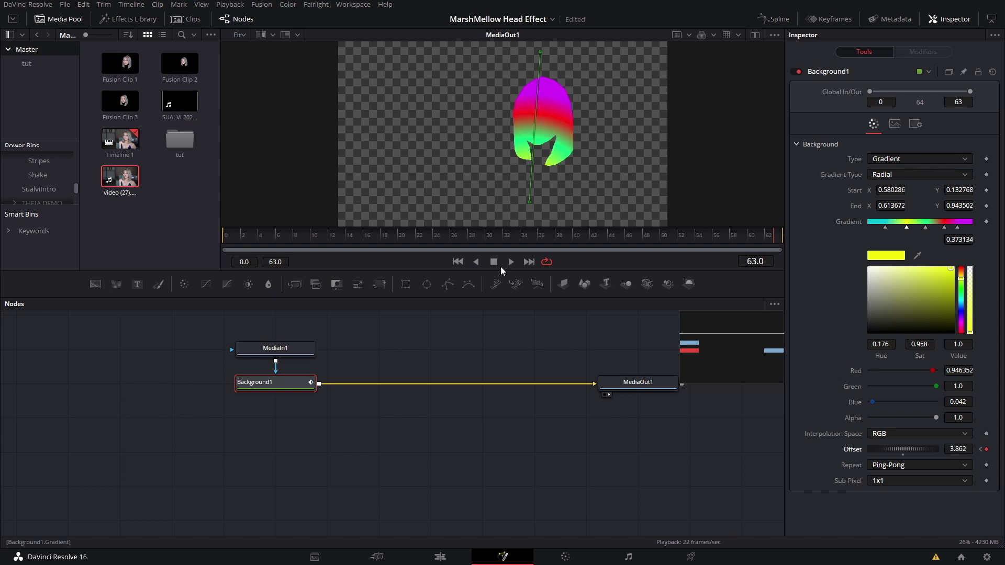
pyautogui.press('space')
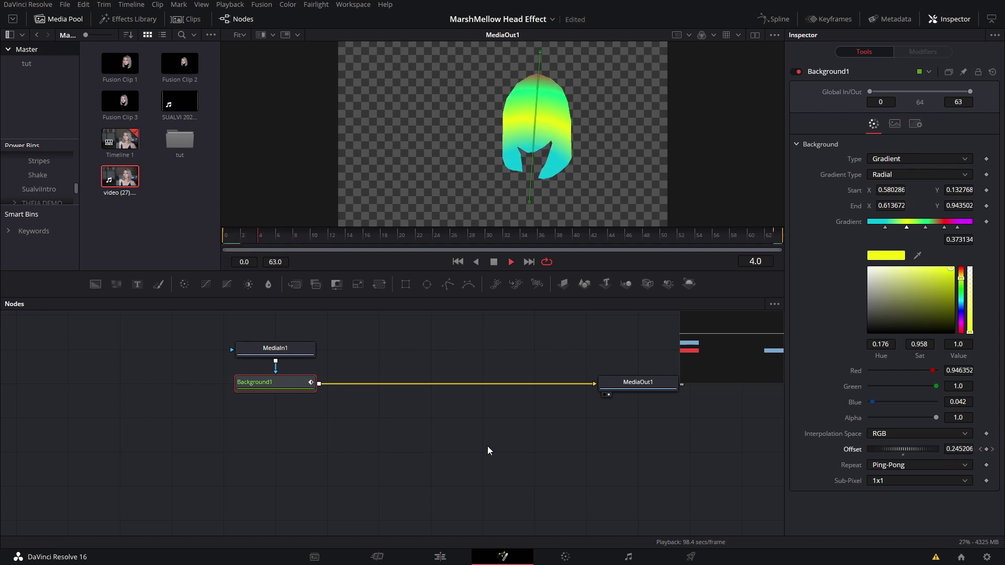
# Step: Return to the Edit page, go to 00:00:25:06 and open the Video 2 clip in the Fusion page
pyautogui.click(440, 556)
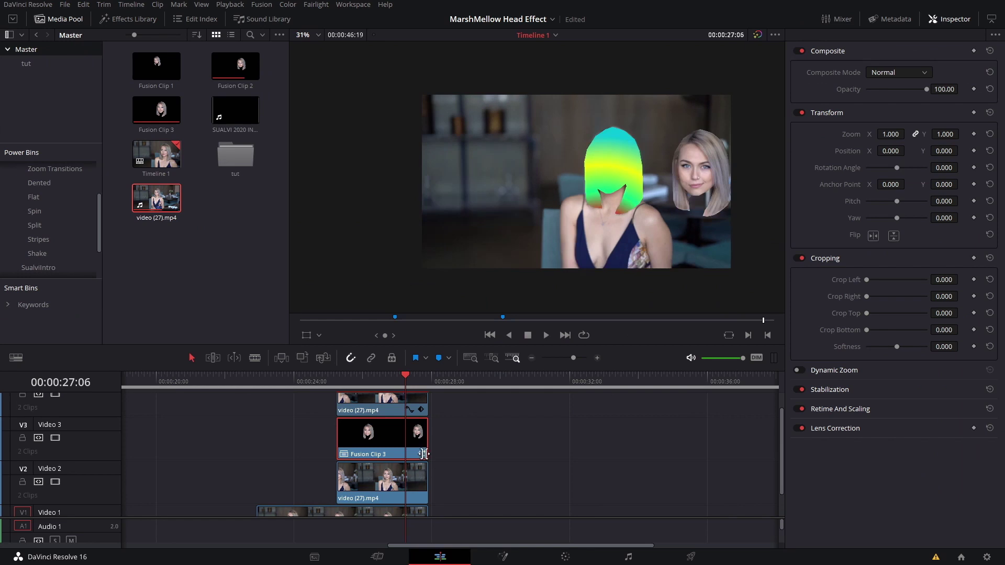
pyautogui.click(337, 382)
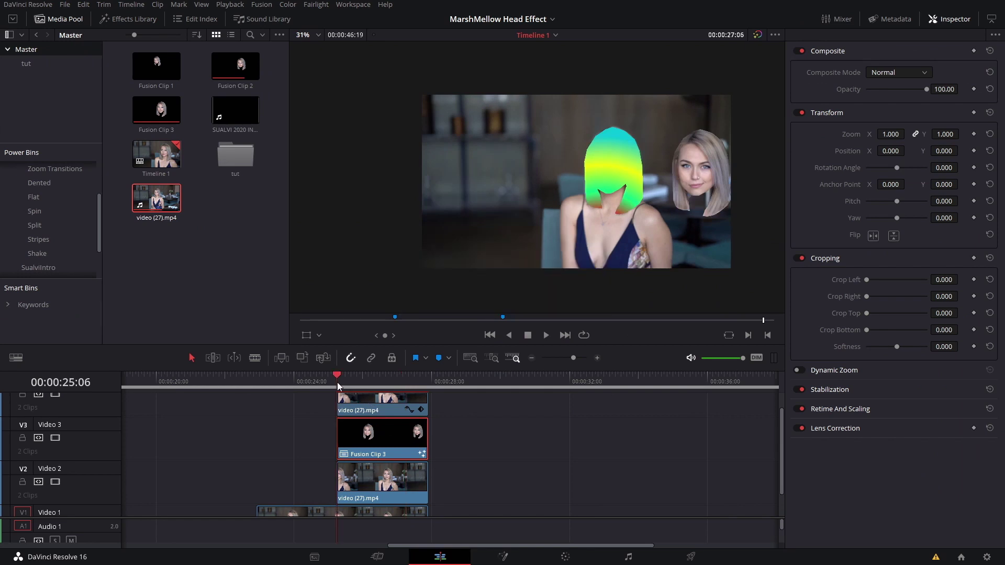
pyautogui.click(522, 441)
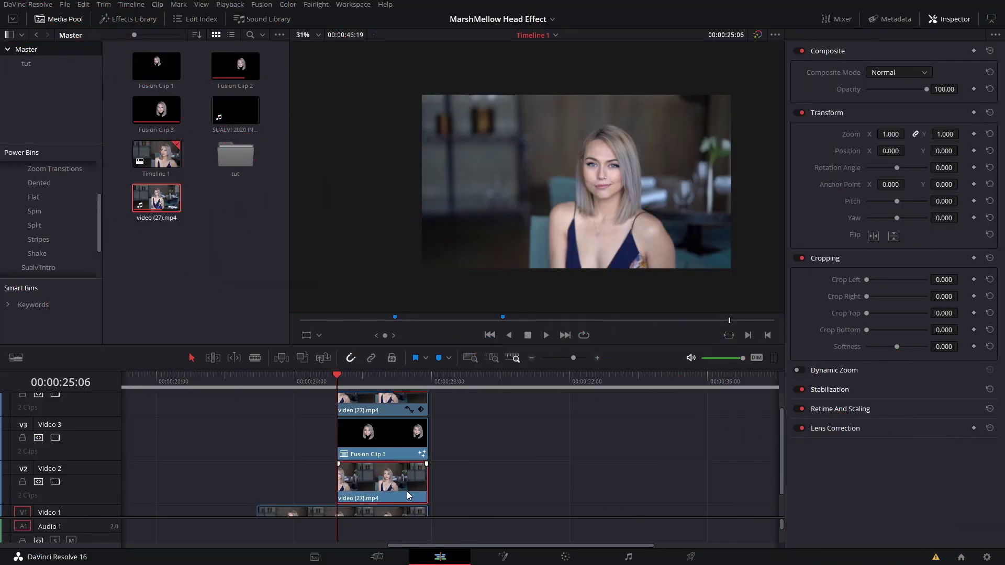
pyautogui.rightClick(353, 475)
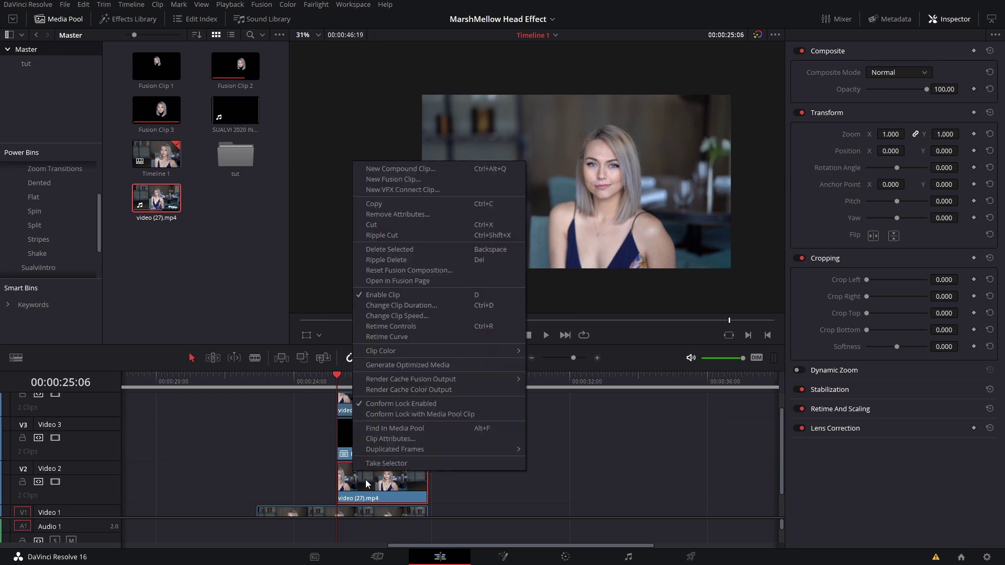
pyautogui.click(435, 279)
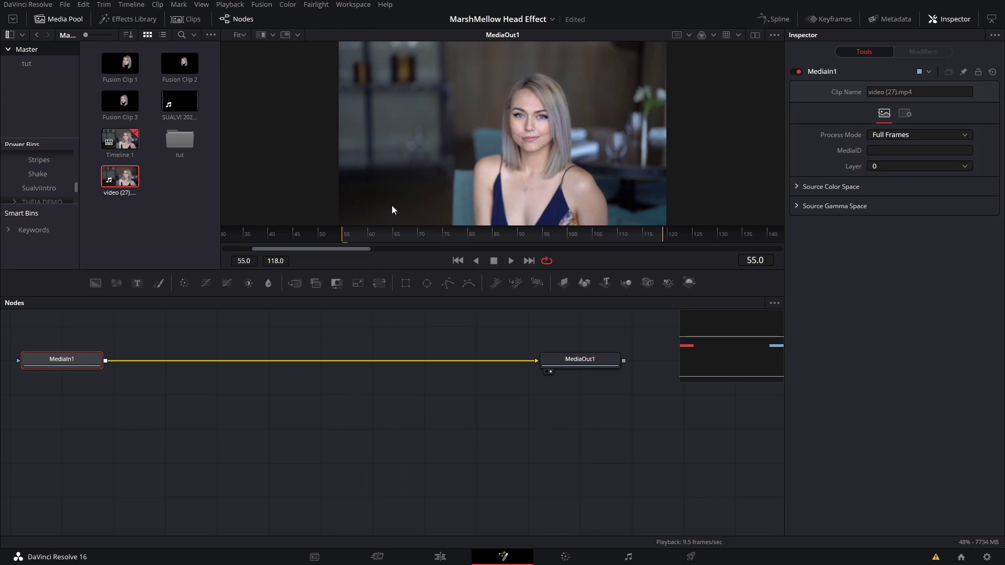
pyautogui.click(178, 19)
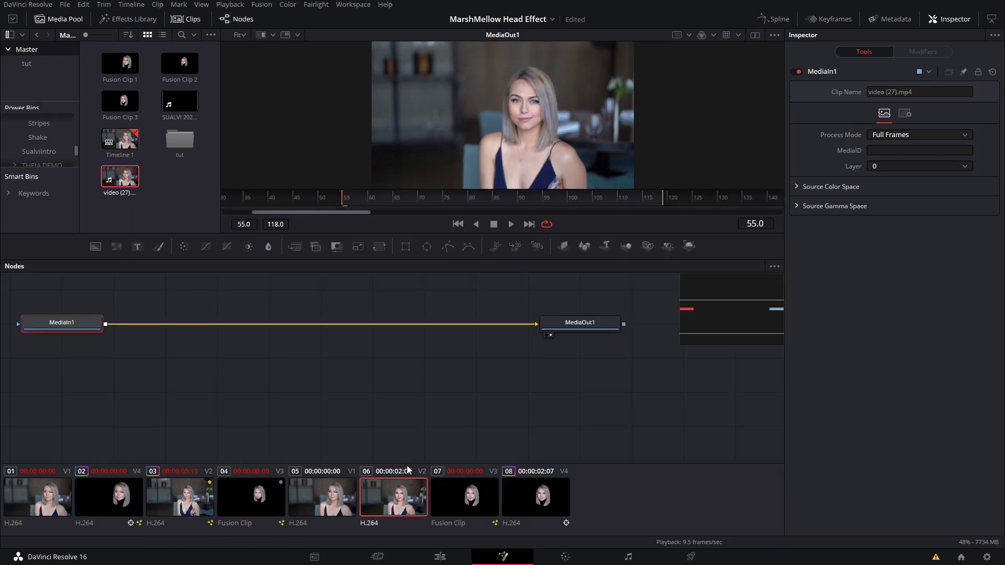
pyautogui.click(180, 18)
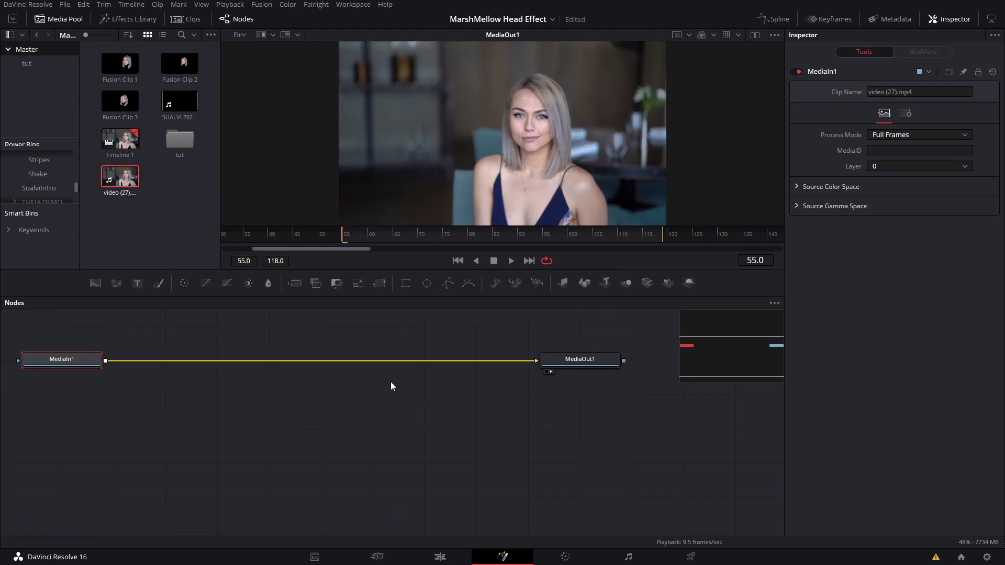
# Step: Insert a Merge node between MediaIn1 and MediaOut1, and add a Background node masked by a Polygon above it
pyautogui.click(296, 286)
pyautogui.moveTo(206, 414); pyautogui.dragTo(298, 420)
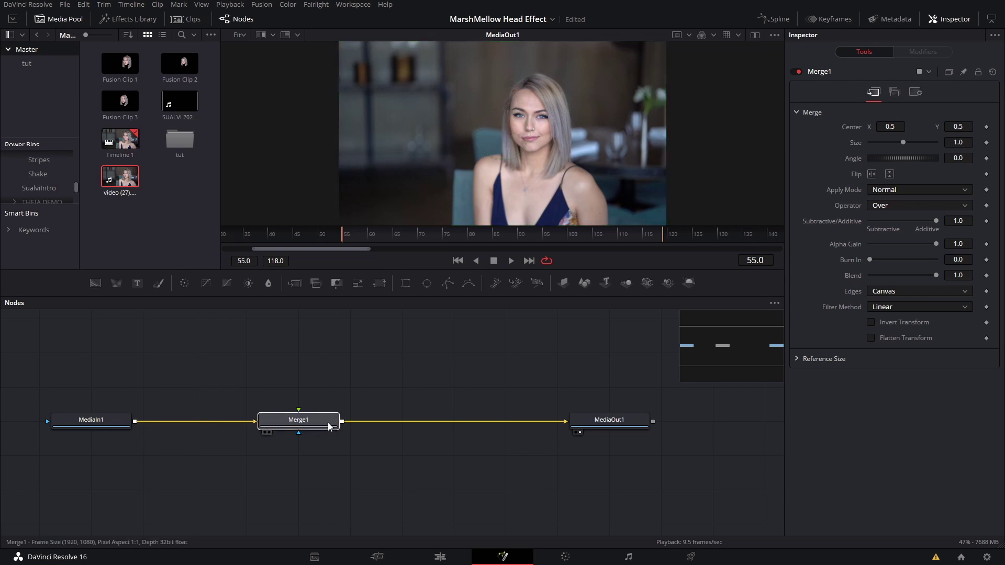
pyautogui.click(96, 284)
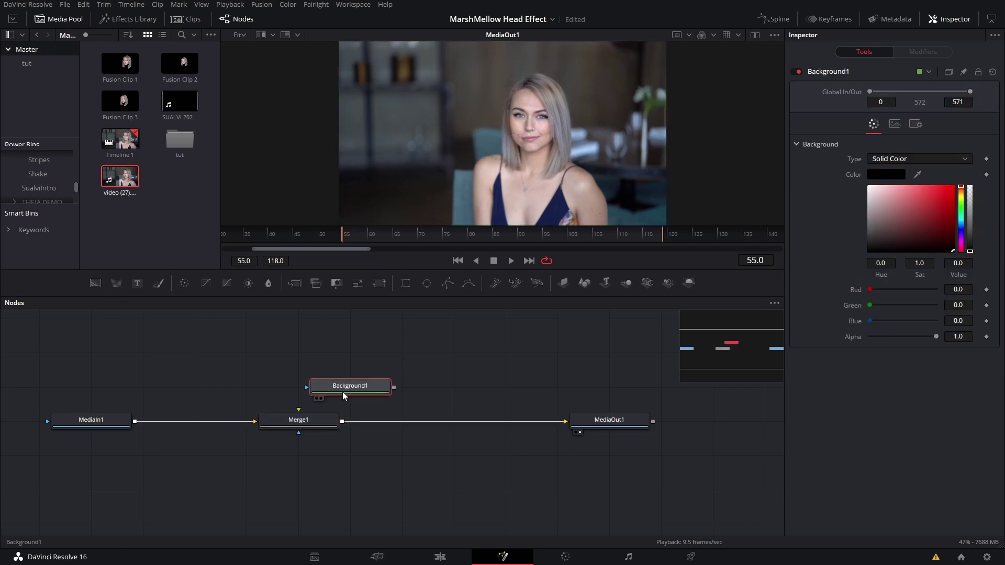
pyautogui.click(447, 283)
# Step: Draw a closed polygon mask around the woman's body, following the shoulders, hair ends and neck and extending below the frame
pyautogui.scroll(3, 475, 186)
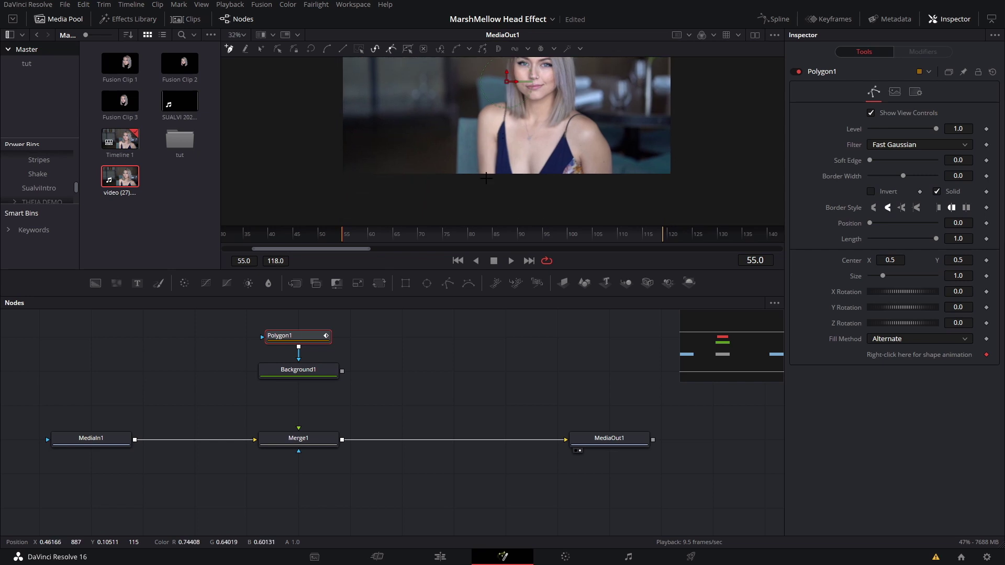
pyautogui.moveTo(474, 186); pyautogui.dragTo(458, 196)
pyautogui.click(451, 194)
pyautogui.moveTo(454, 105); pyautogui.dragTo(430, 196)
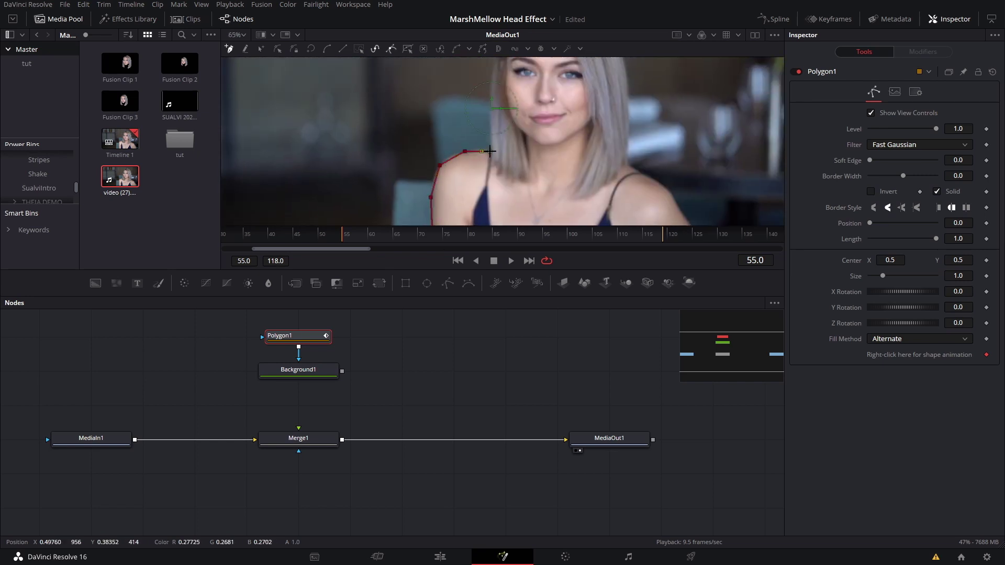
pyautogui.moveTo(494, 110); pyautogui.dragTo(495, 200)
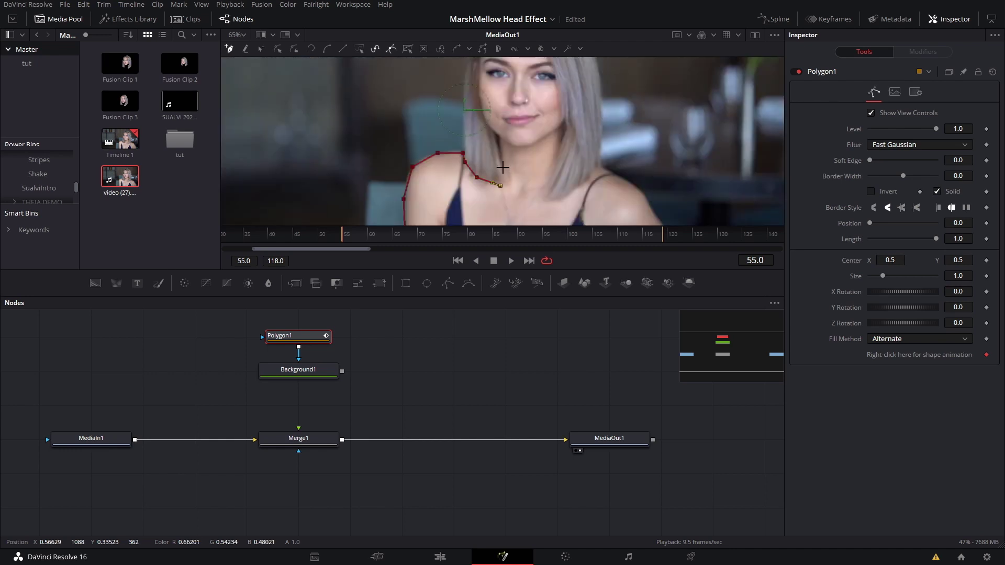
pyautogui.click(502, 167)
pyautogui.click(495, 145)
pyautogui.click(496, 137)
pyautogui.click(512, 148)
pyautogui.click(535, 147)
pyautogui.click(557, 129)
pyautogui.click(563, 127)
pyautogui.click(558, 152)
pyautogui.click(549, 168)
pyautogui.click(543, 182)
pyautogui.click(536, 196)
pyautogui.click(541, 205)
pyautogui.click(564, 198)
pyautogui.click(583, 187)
pyautogui.click(592, 179)
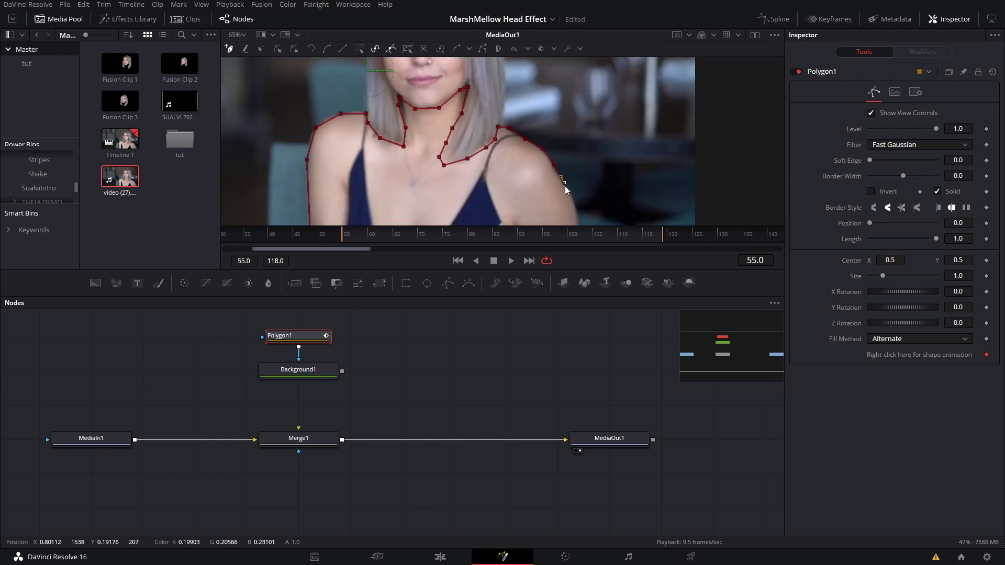
pyautogui.moveTo(565, 186); pyautogui.dragTo(542, 104)
pyautogui.click(548, 114)
pyautogui.click(557, 154)
pyautogui.scroll(-3, 559, 116)
pyautogui.click(549, 204)
pyautogui.click(434, 208)
pyautogui.click(422, 147)
# Step: Connect Background1 to Merge1's foreground and make Polygon1 an outline with Solid off, Border Width 0.0119 and Soft Edge 0.0102
pyautogui.moveTo(342, 371); pyautogui.dragTo(299, 429)
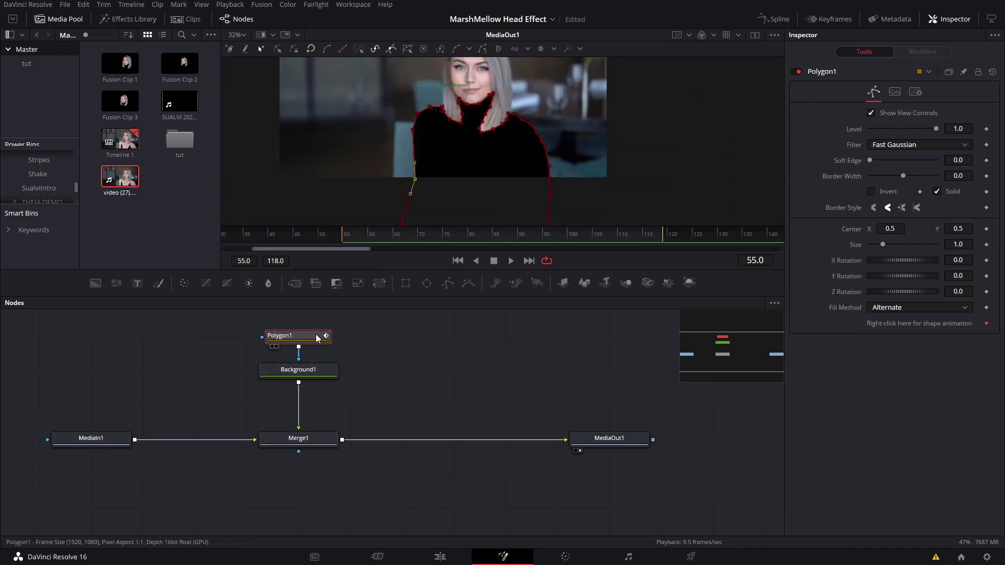
pyautogui.click(936, 192)
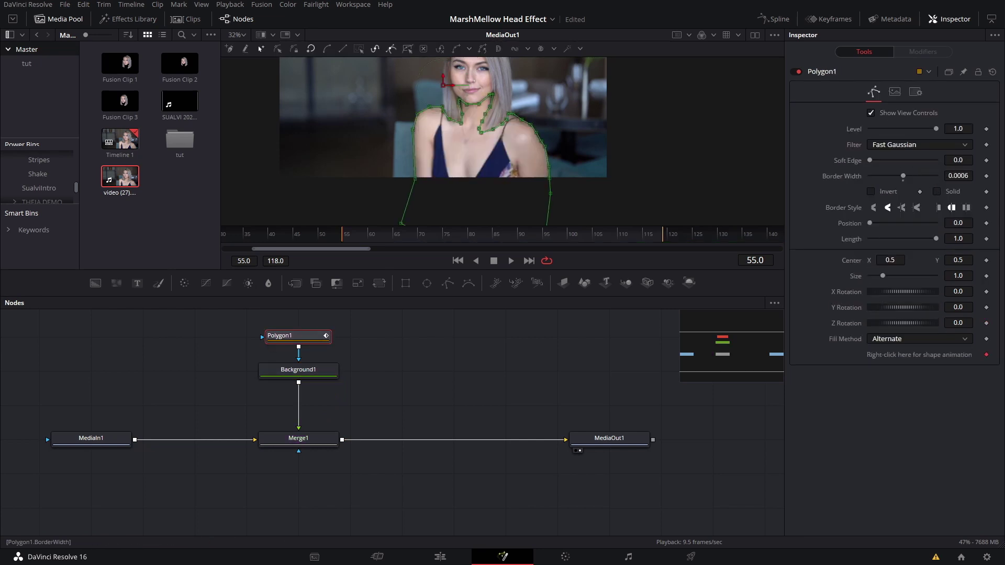
pyautogui.moveTo(964, 175)
pyautogui.mouseDown()
pyautogui.moveTo(976, 176)
pyautogui.moveTo(969, 160)
pyautogui.mouseUp()
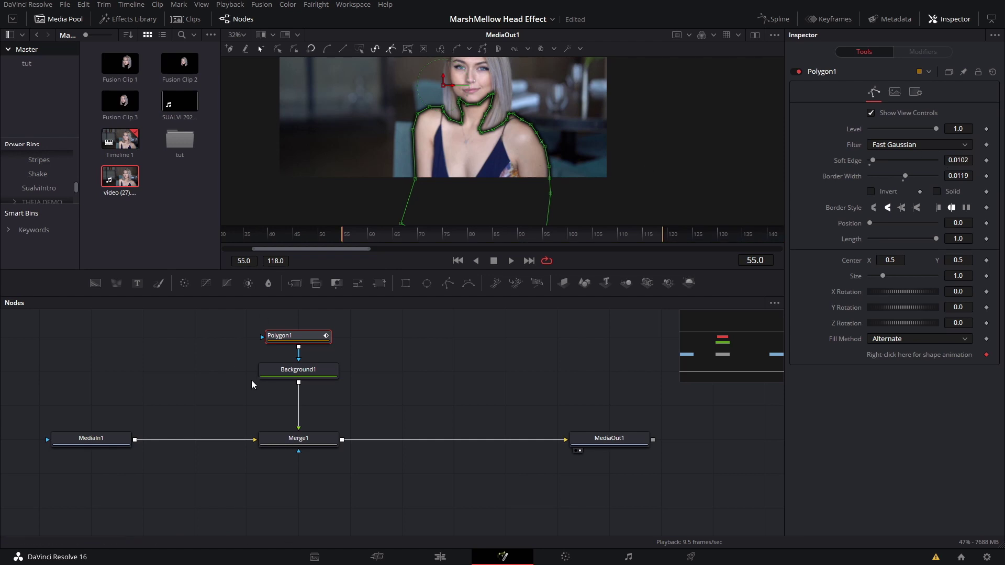
# Step: Set the body outline's background to a Gradient running from about X 0.61, Y -0.09 below the frame to X 0.61, Y 0.61 on the face
pyautogui.click(894, 159)
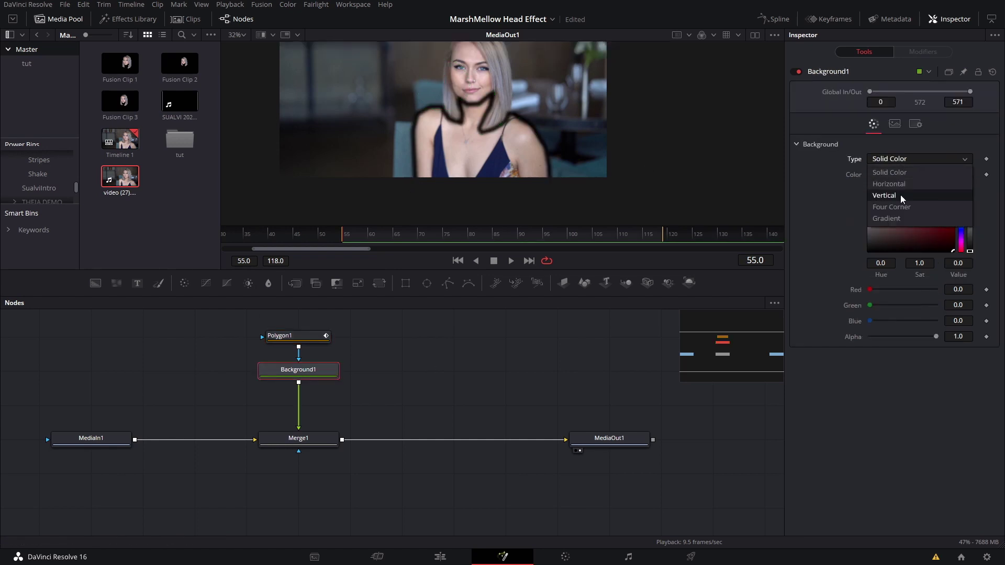
pyautogui.click(904, 218)
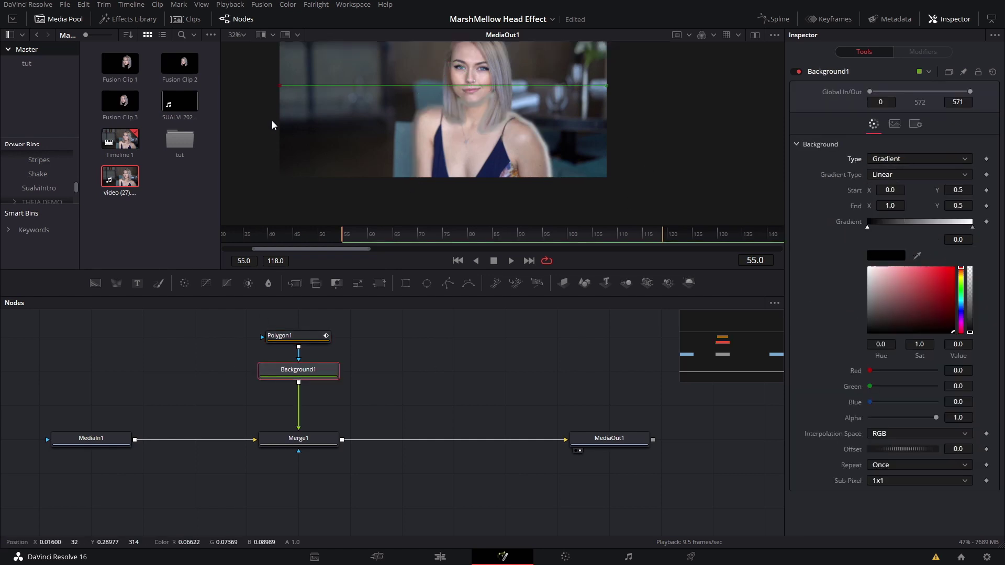
pyautogui.moveTo(280, 90); pyautogui.dragTo(480, 194)
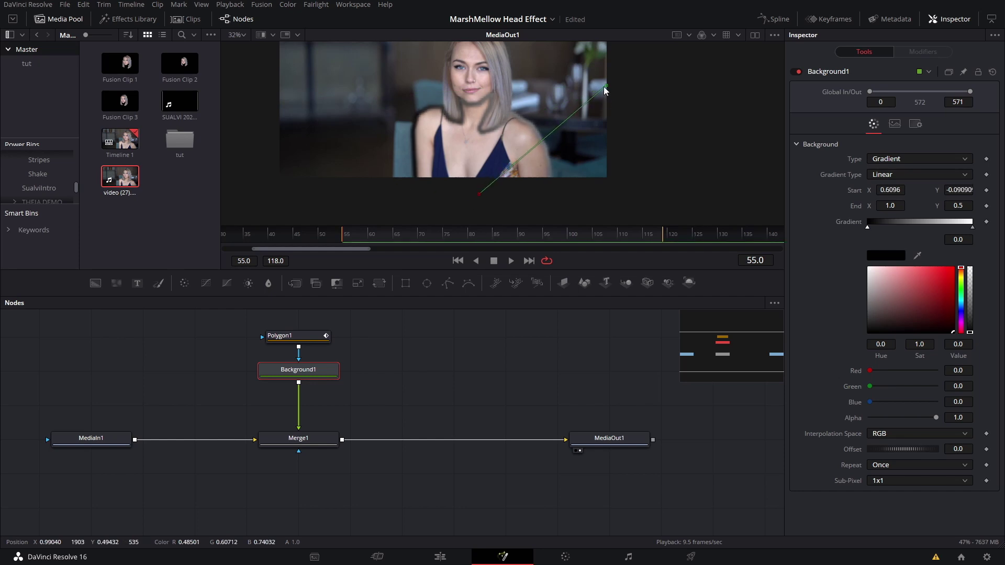
pyautogui.moveTo(607, 85); pyautogui.dragTo(479, 70)
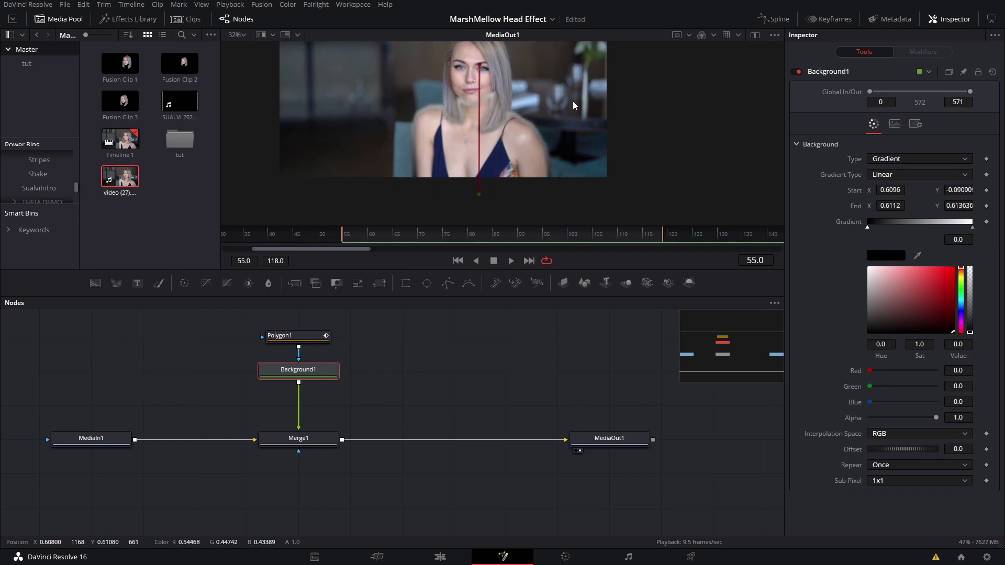
# Step: Colour the outline gradient's stops magenta, cyan, yellow-green, red and green from start to end
pyautogui.click(953, 268)
pyautogui.click(923, 228)
pyautogui.click(961, 283)
pyautogui.click(953, 268)
pyautogui.click(895, 228)
pyautogui.click(961, 302)
pyautogui.click(953, 268)
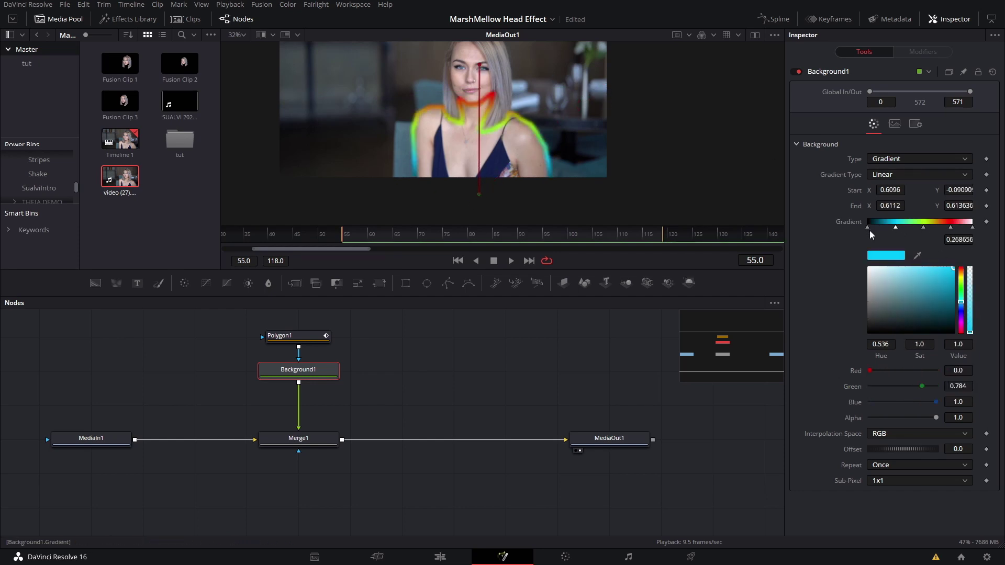
pyautogui.click(961, 323)
pyautogui.click(954, 267)
pyautogui.click(972, 228)
pyautogui.click(961, 288)
pyautogui.click(954, 268)
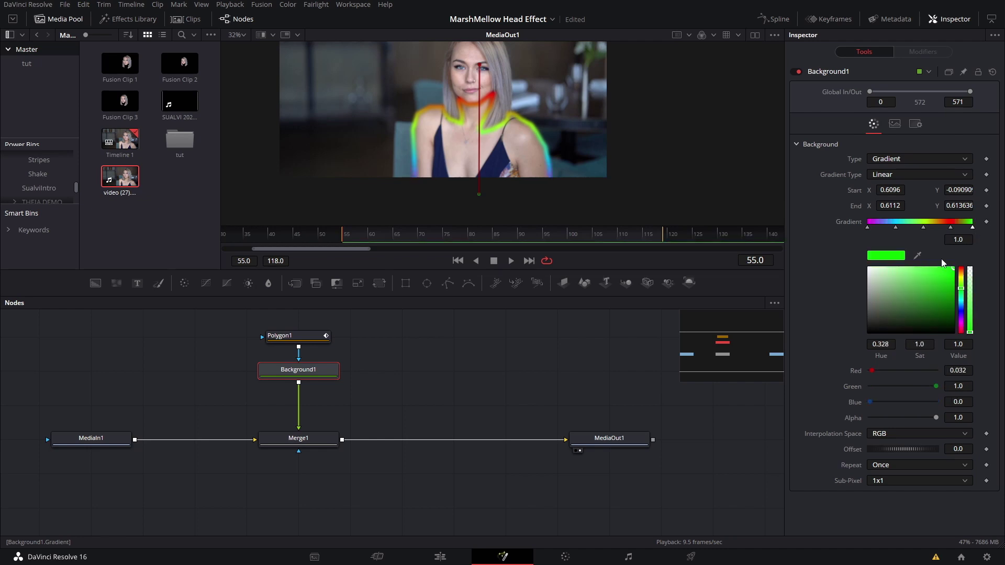
# Step: Make the body outline's gradient Radial and set its Repeat mode to Repeat
pyautogui.click(920, 175)
pyautogui.click(891, 236)
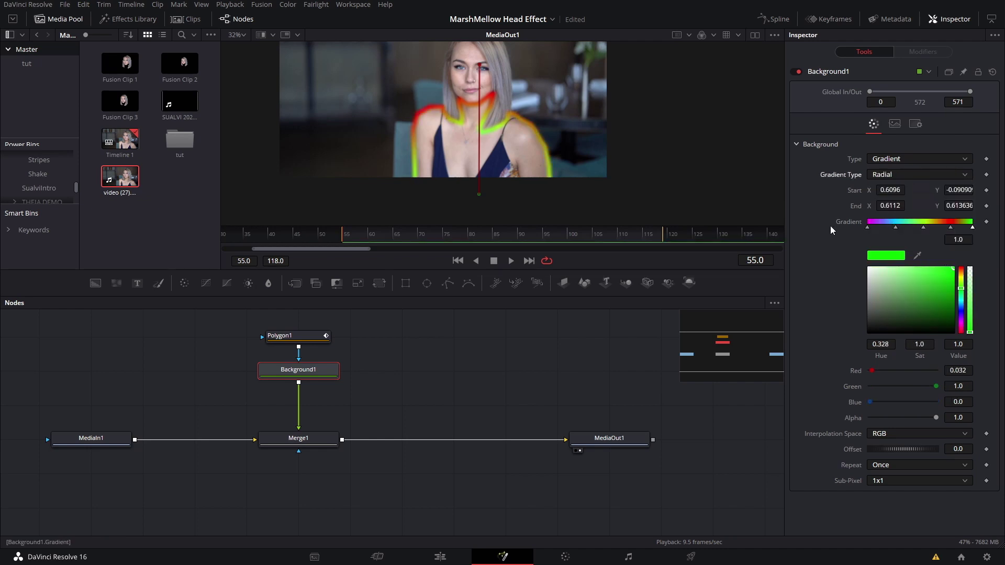
pyautogui.click(885, 471)
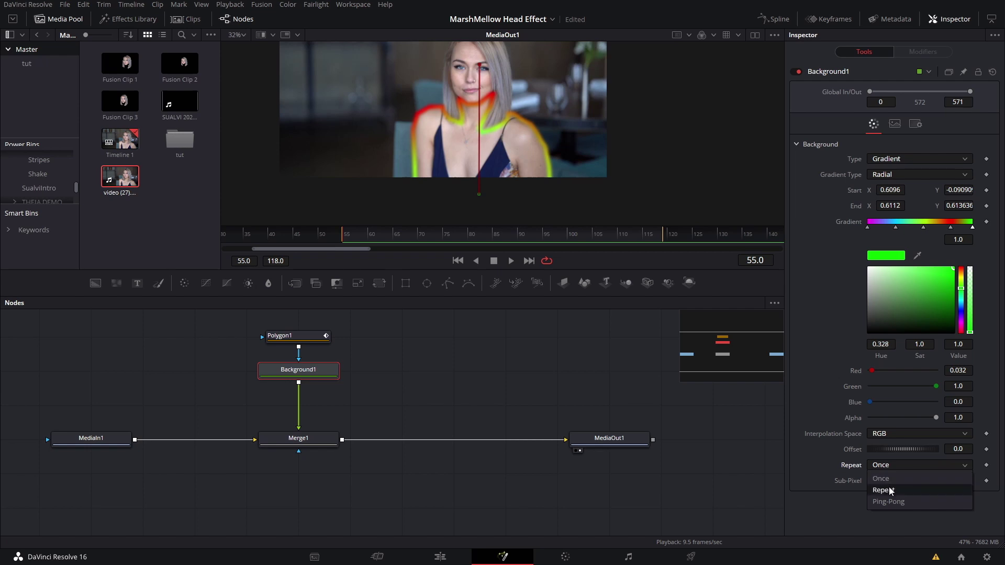
pyautogui.click(889, 484)
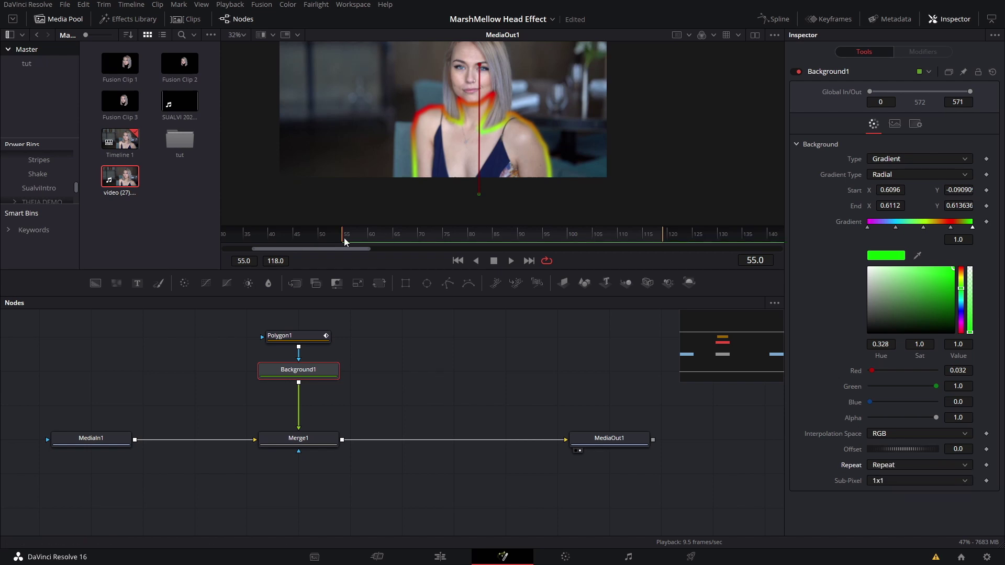
# Step: Keyframe Polygon1's Center at frame 55 and reposition the outline mask over the body at frame 68
pyautogui.click(319, 335)
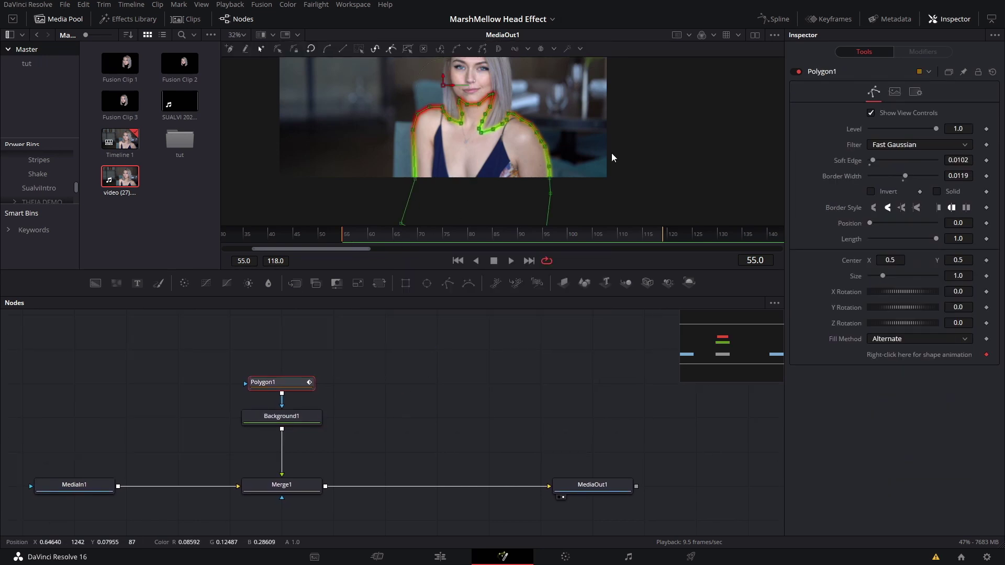
pyautogui.click(986, 261)
pyautogui.scroll(-2, 445, 187)
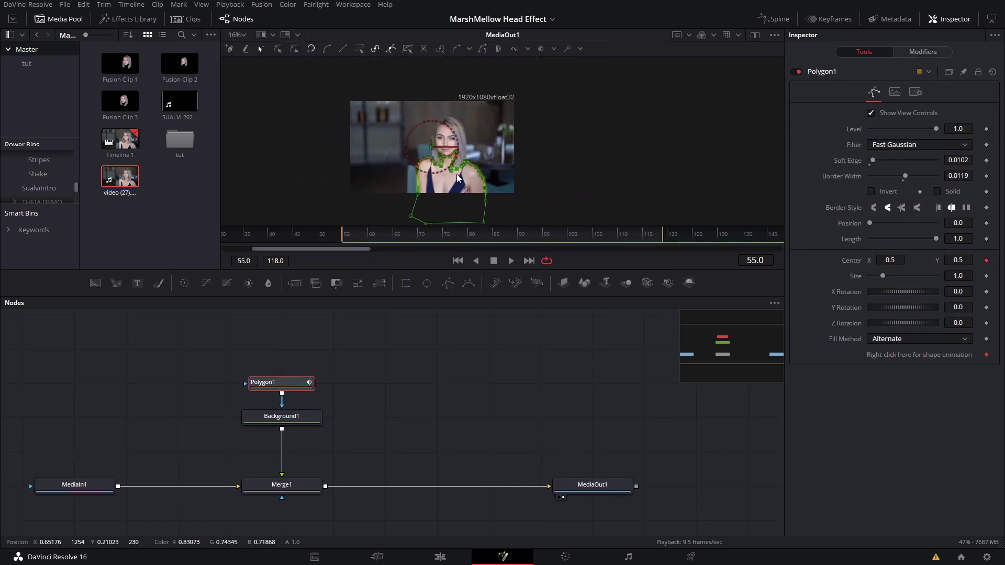
pyautogui.scroll(2, 445, 187)
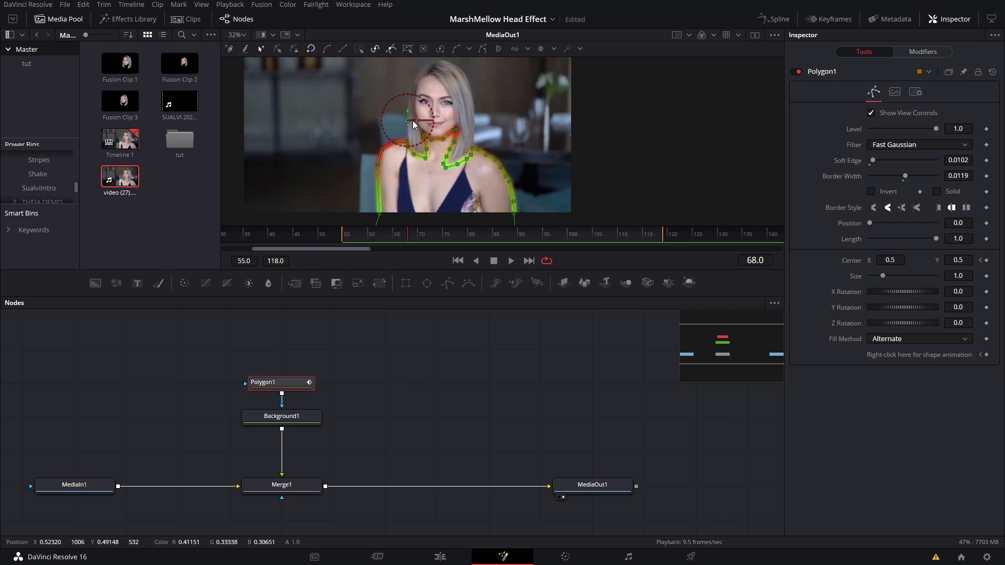
pyautogui.moveTo(408, 123); pyautogui.dragTo(406, 118)
# Step: Refit both lower sides of the outline mask to the woman's arms at frame 83
pyautogui.click(482, 234)
pyautogui.moveTo(511, 211); pyautogui.dragTo(507, 211)
pyautogui.moveTo(376, 210); pyautogui.dragTo(381, 210)
pyautogui.scroll(2, 387, 151)
pyautogui.scroll(-2, 345, 105)
# Step: At frame 100, move the outline mask to about X 0.51, Y 0.53 and fit its shoulder and arm points to the body
pyautogui.click(568, 234)
pyautogui.moveTo(384, 94); pyautogui.dragTo(389, 91)
pyautogui.scroll(3, 434, 146)
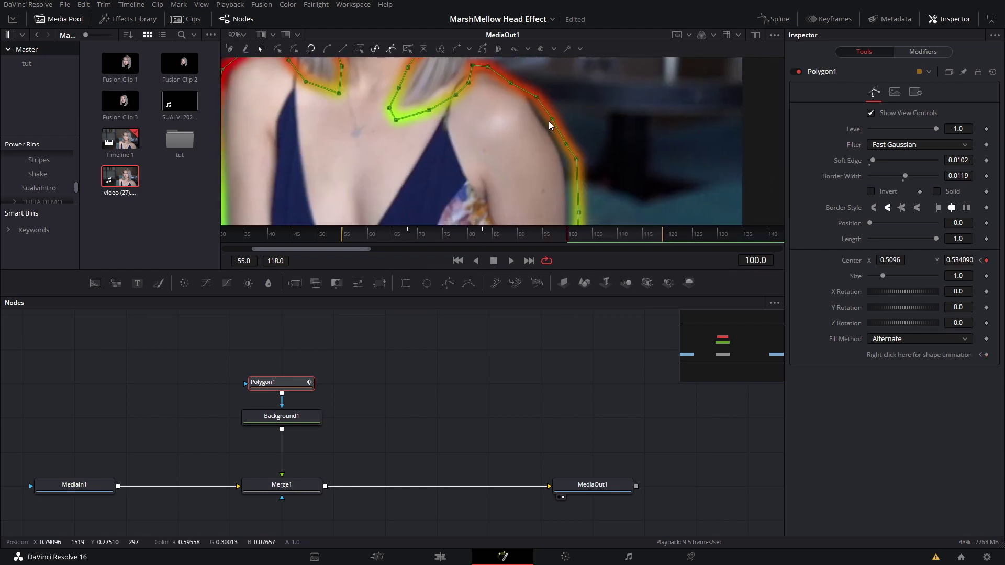
pyautogui.moveTo(550, 126); pyautogui.dragTo(547, 121)
pyautogui.moveTo(418, 150); pyautogui.dragTo(426, 151)
pyautogui.moveTo(518, 102); pyautogui.dragTo(515, 106)
# Step: Refit the outline mask to the body at frames 111 and 118
pyautogui.scroll(-3, 563, 131)
pyautogui.click(663, 235)
pyautogui.scroll(2, 523, 131)
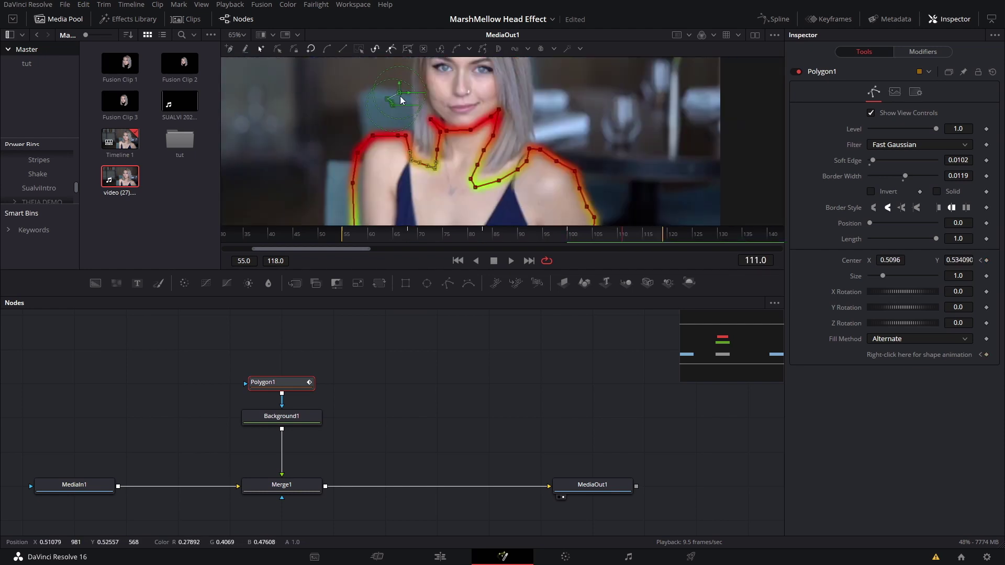
pyautogui.scroll(2, 524, 146)
# Step: Animate Background1's gradient Offset from 0.0 at frame 55 to 2.406 at frame 118
pyautogui.press('Home')
pyautogui.scroll(-3, 597, 183)
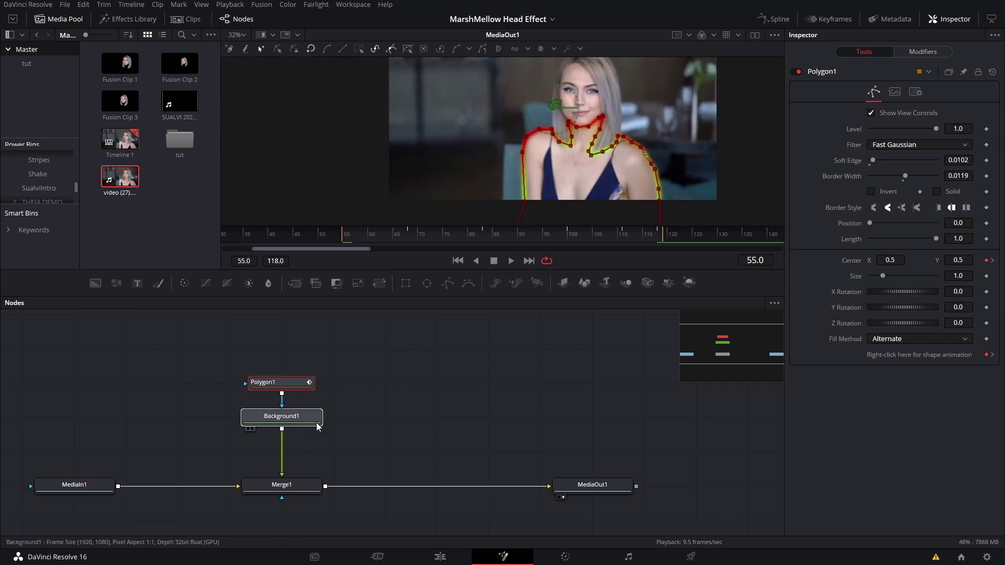
pyautogui.click(281, 416)
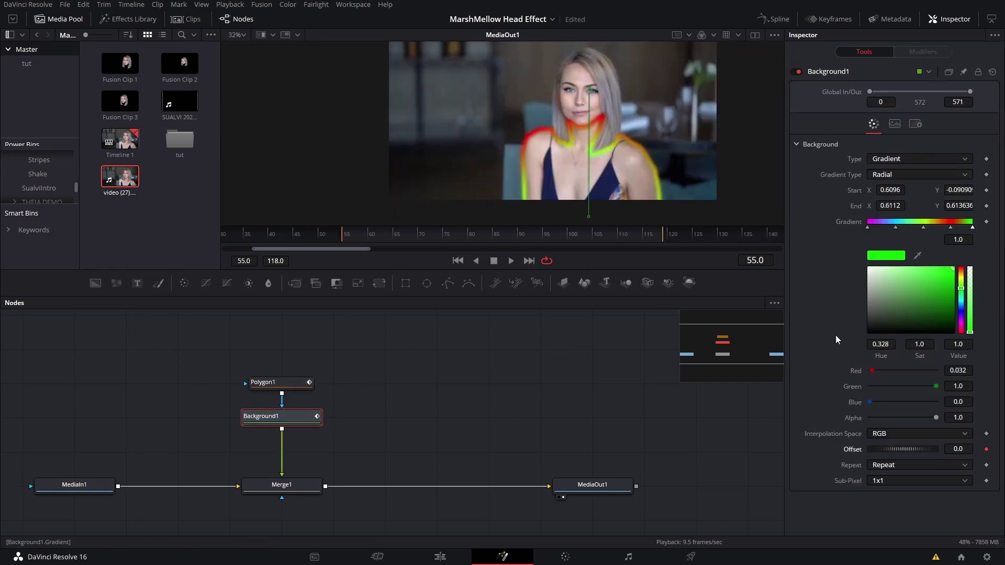
pyautogui.click(657, 234)
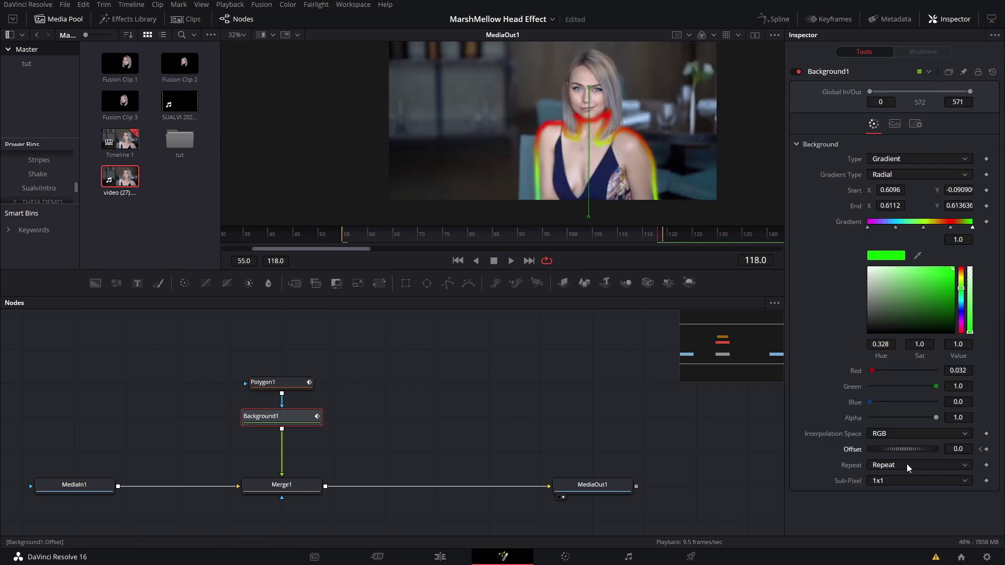
pyautogui.moveTo(899, 447); pyautogui.dragTo(931, 454)
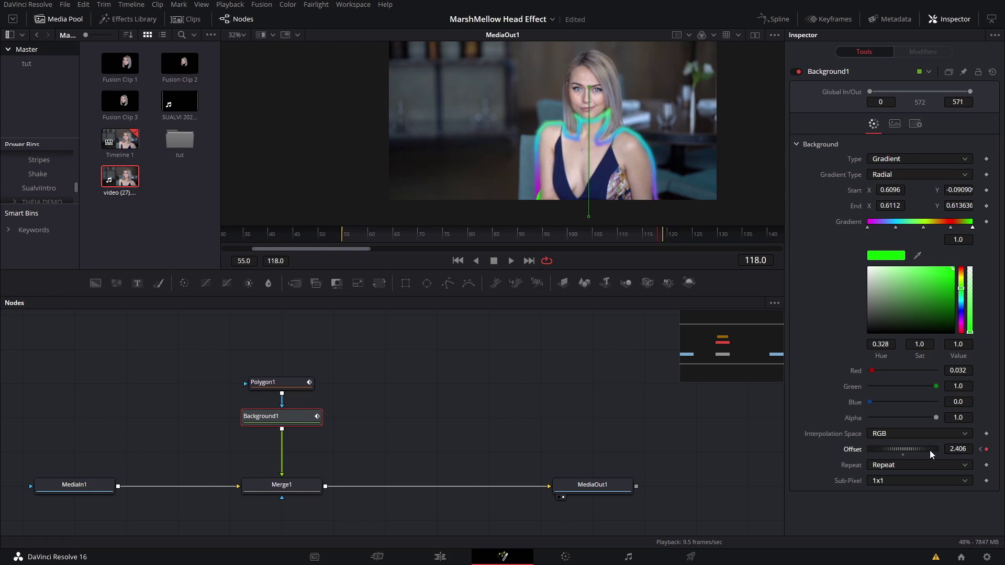
# Step: Play the composition from frame 55 to check the moving outline colours, and deselect the background node
pyautogui.click(345, 240)
pyautogui.press('space')
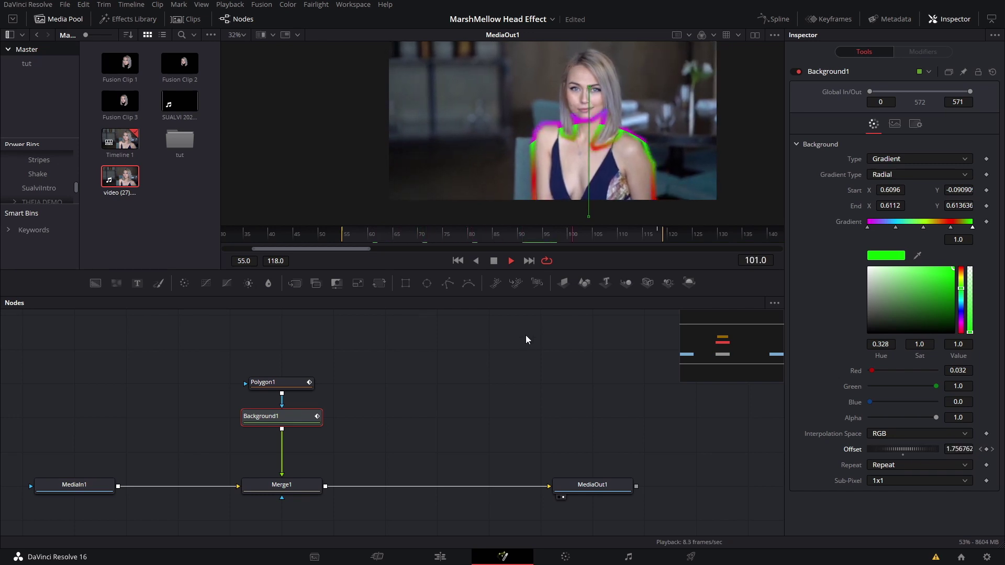
pyautogui.press('space')
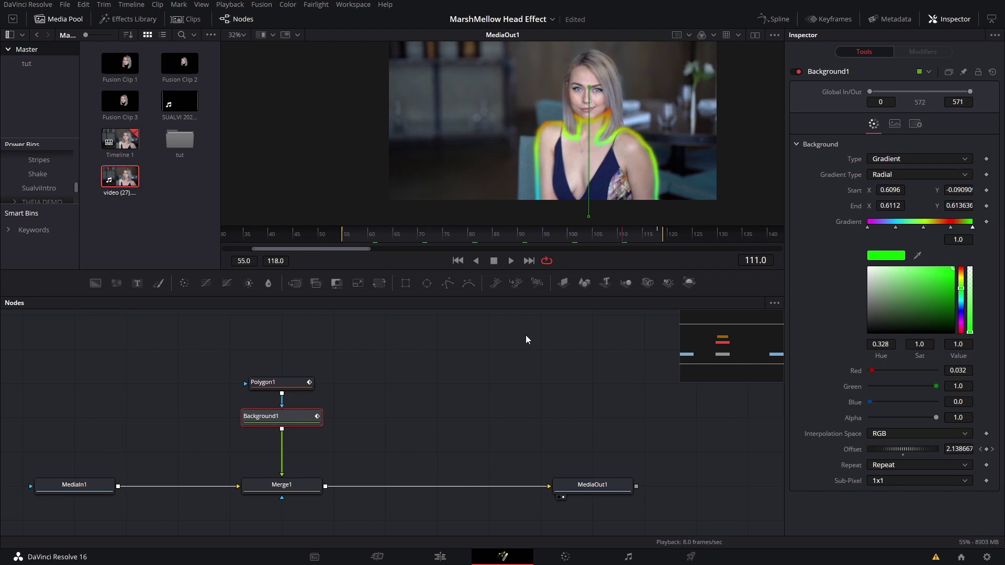
pyautogui.click(525, 339)
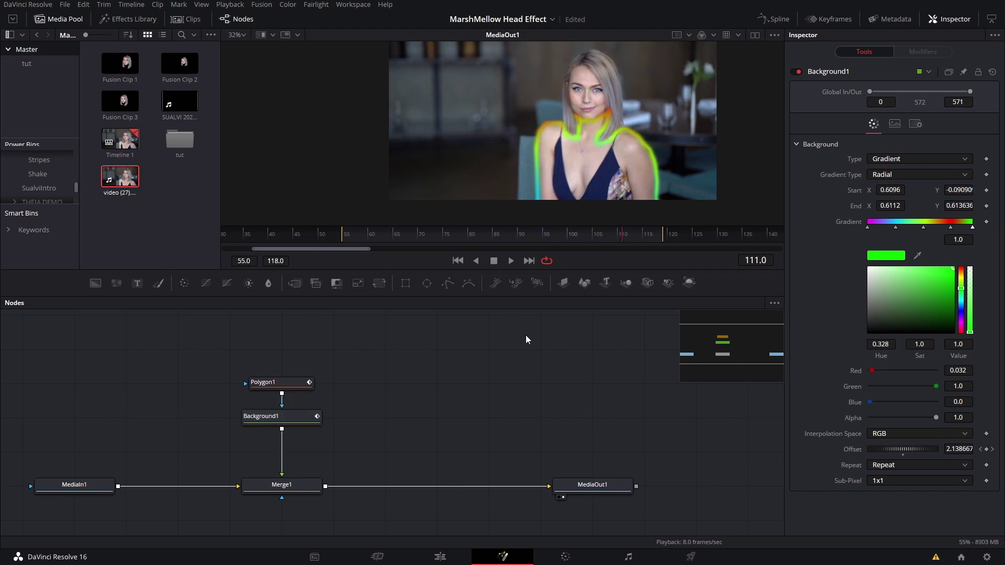
# Step: Switch to the Edit page and play the timeline from 00:00:25:06 to review the outline effect
pyautogui.click(439, 556)
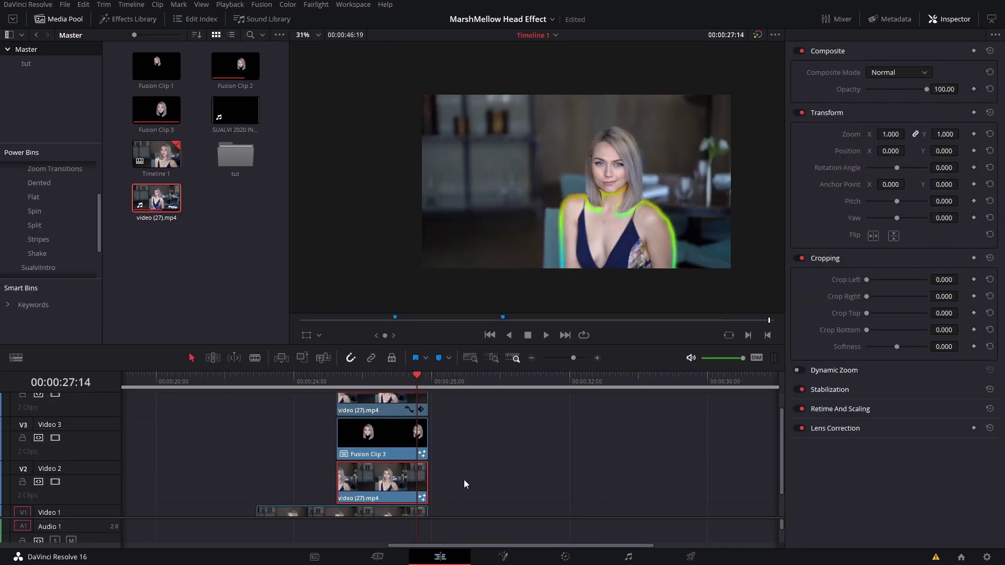
pyautogui.press('space')
pyautogui.press('space')
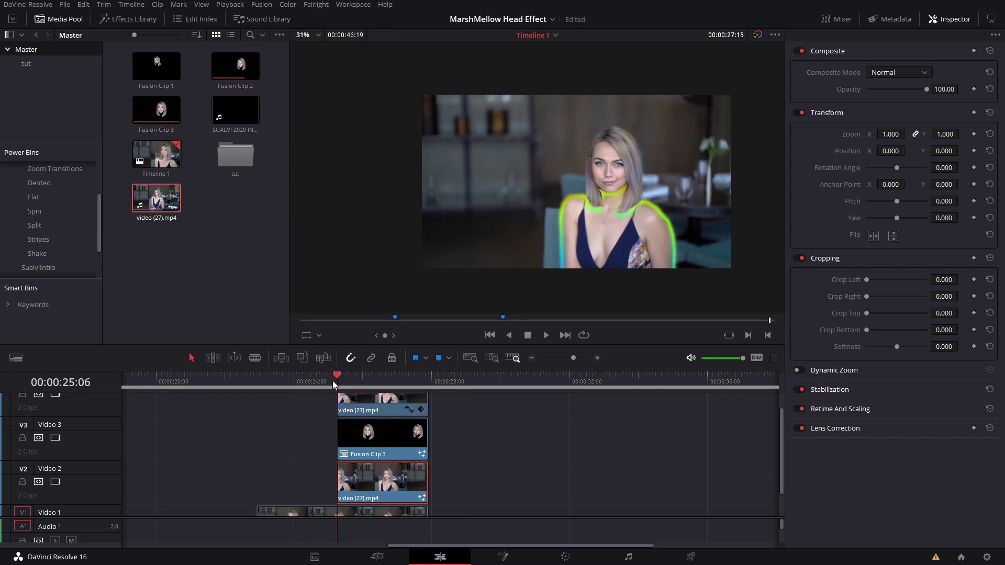
pyautogui.click(523, 434)
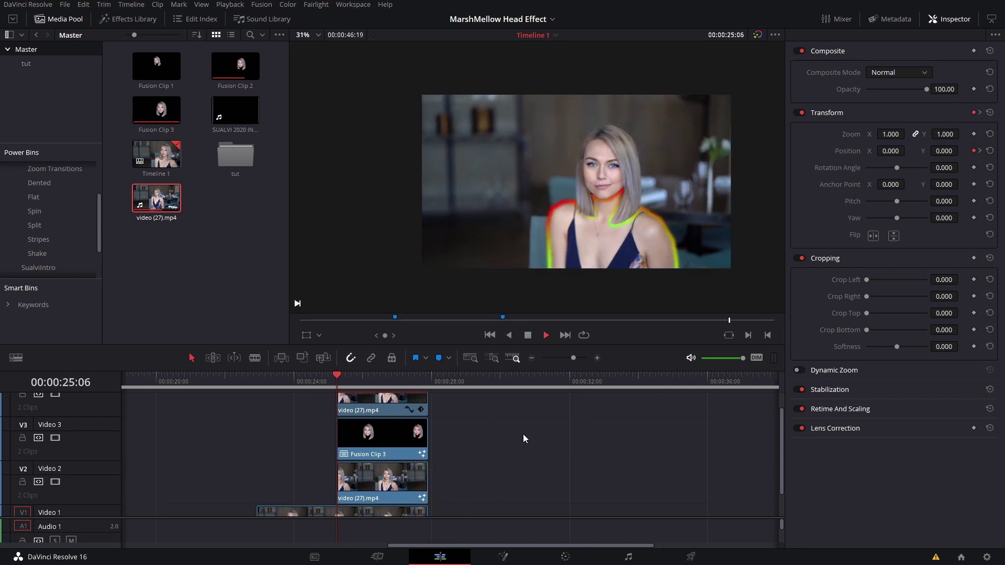